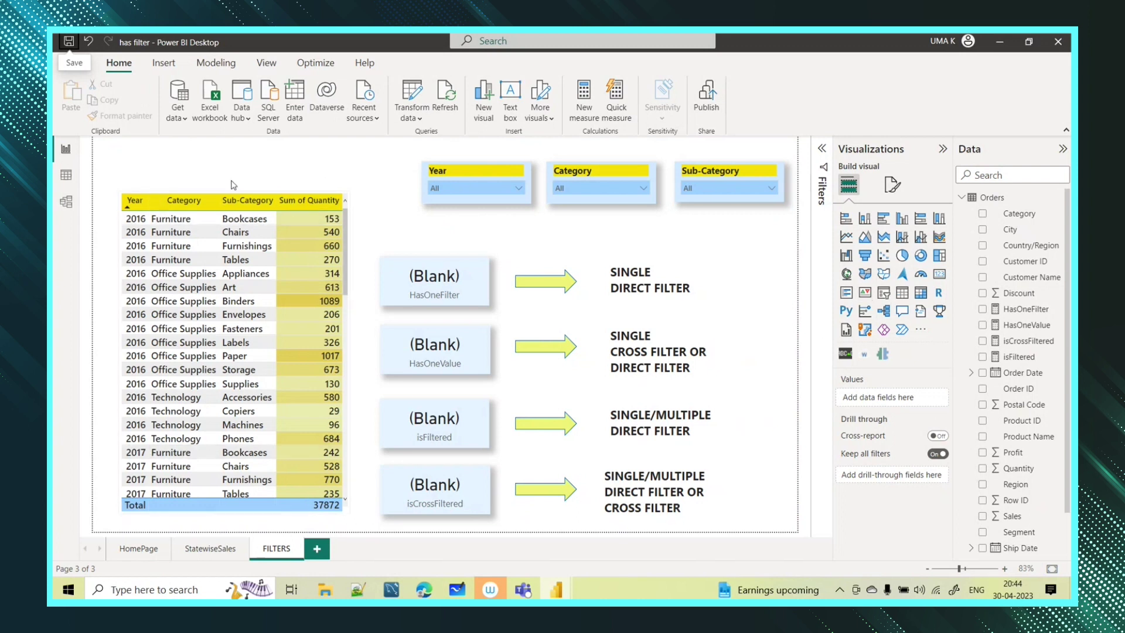
# Step: Examine the Year, Category and Sub-Category slicers and the HasOneFilter and HasOneValue cards on the FILTERS page
pyautogui.click(491, 189)
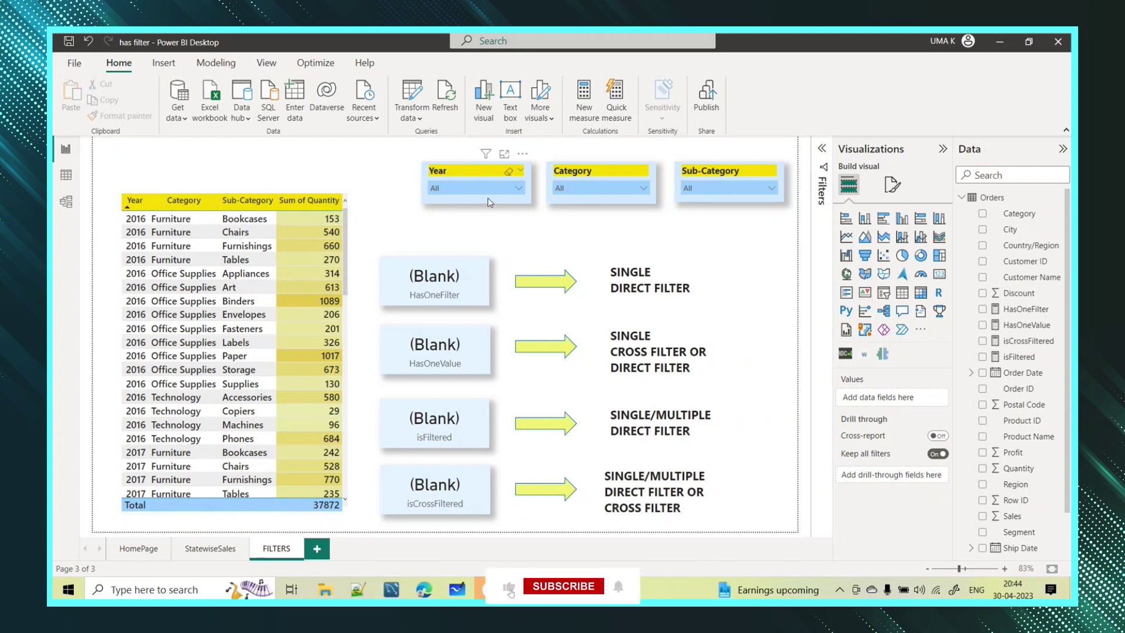
pyautogui.click(596, 173)
pyautogui.click(703, 176)
pyautogui.click(728, 238)
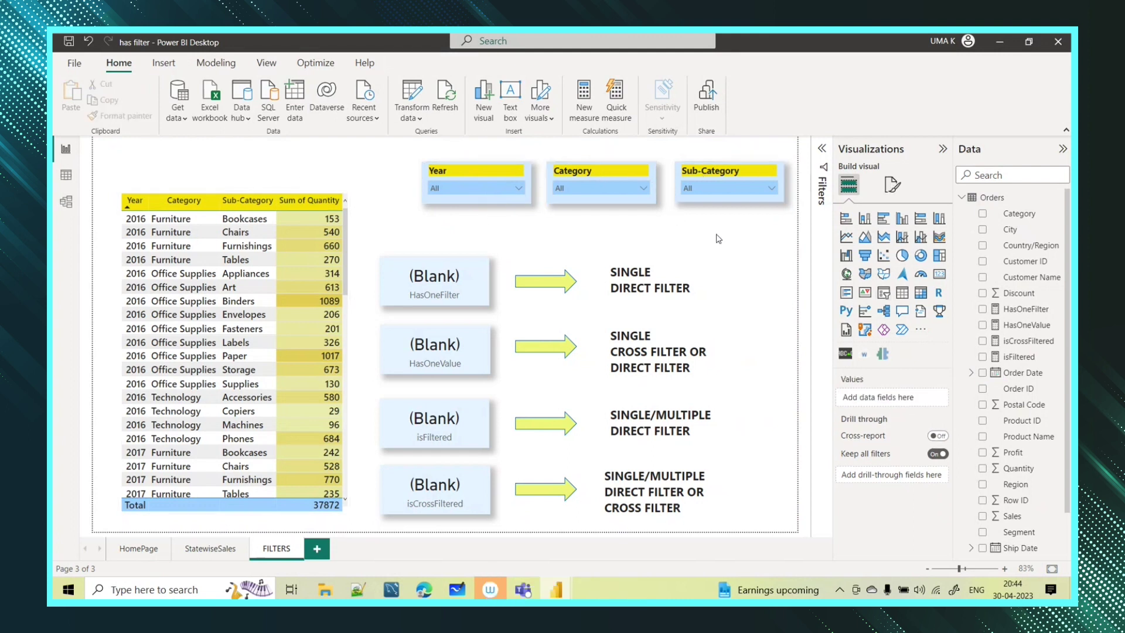
pyautogui.click(390, 303)
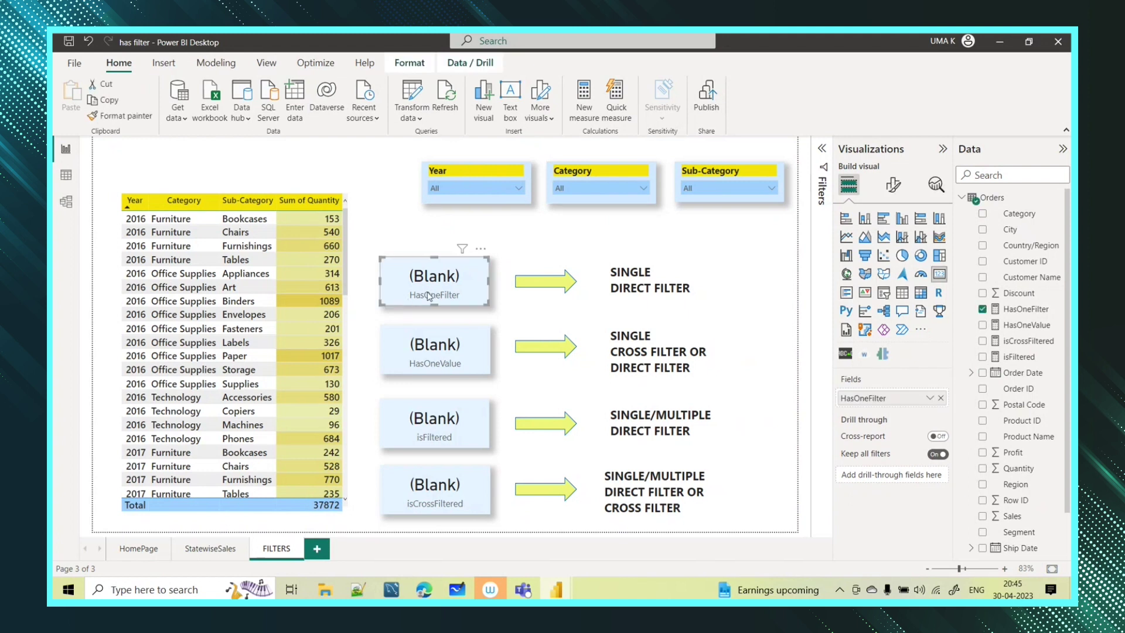
pyautogui.click(404, 380)
pyautogui.click(747, 282)
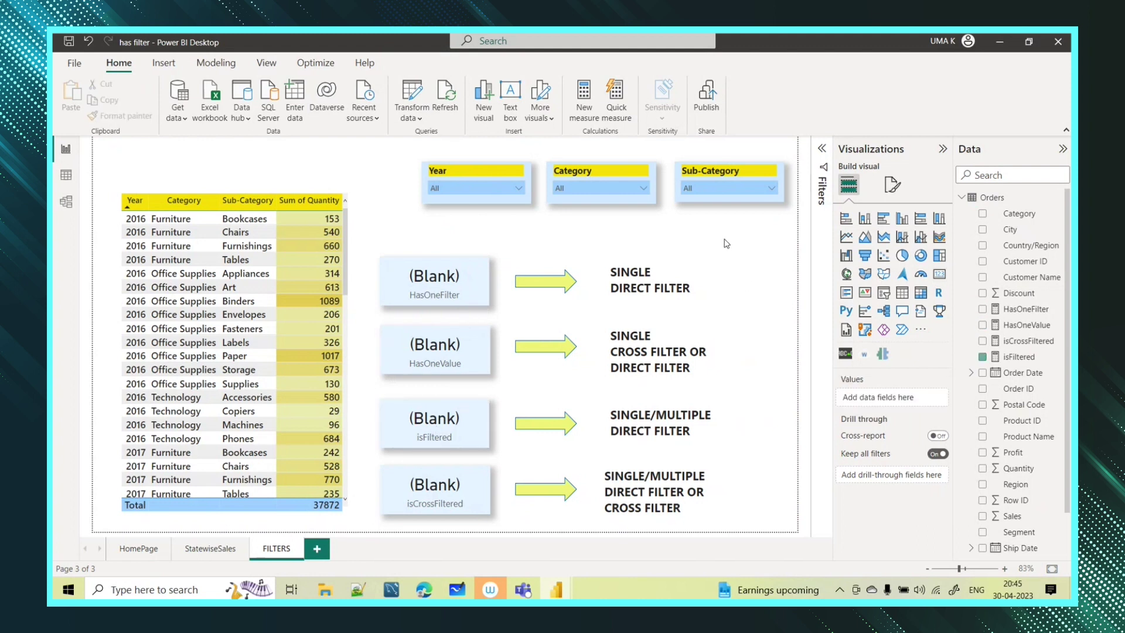
# Step: Review the HasOneFilter measure's formula, covering its HASONEFILTER condition on Category, the Quantity sum and the BLANK alternative
pyautogui.click(1030, 311)
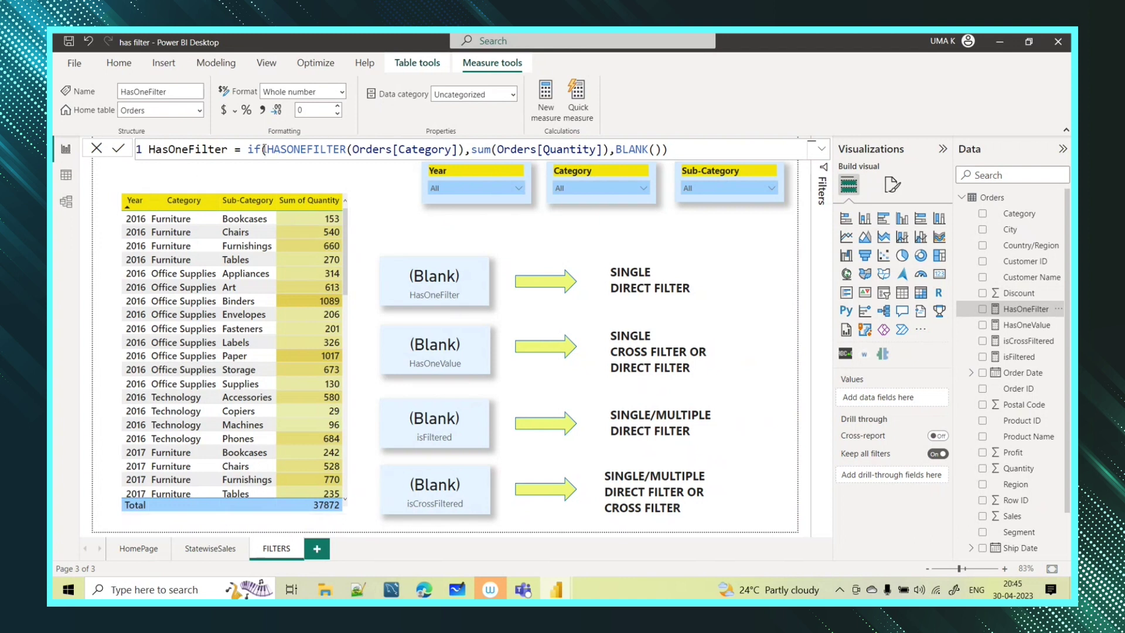
pyautogui.moveTo(265, 149); pyautogui.dragTo(460, 149)
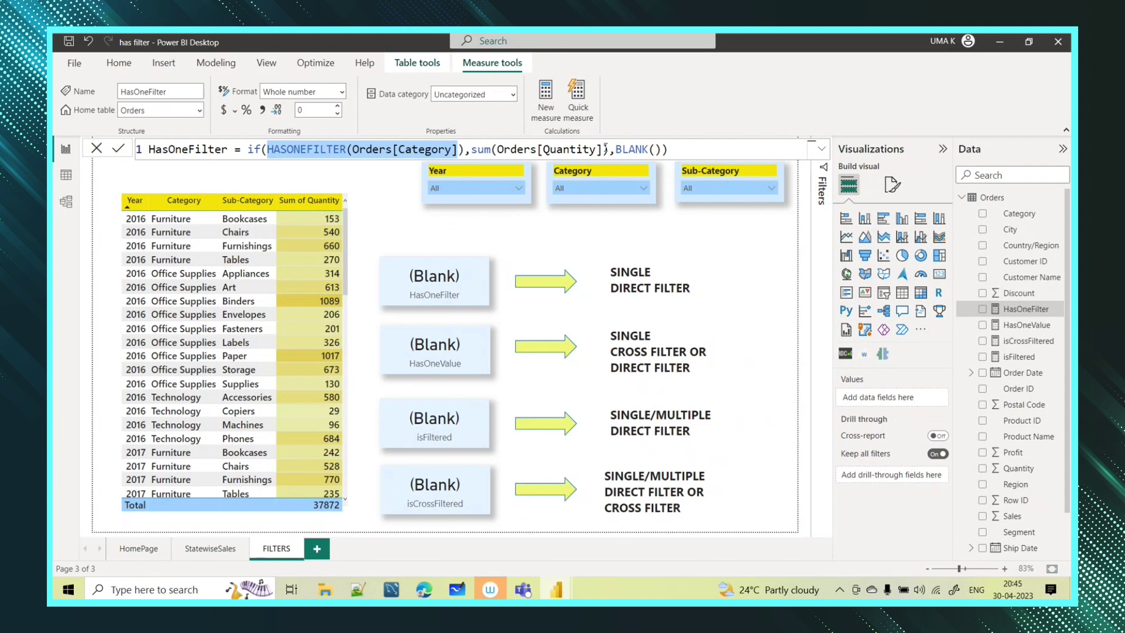
pyautogui.moveTo(608, 149); pyautogui.dragTo(471, 149)
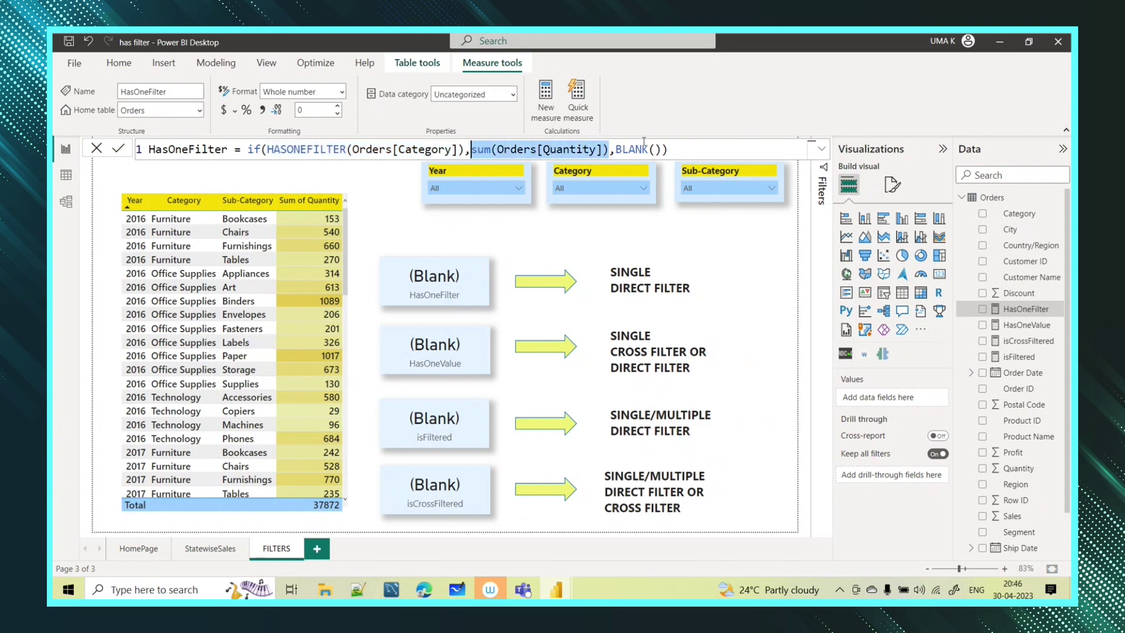
pyautogui.moveTo(615, 149); pyautogui.dragTo(661, 150)
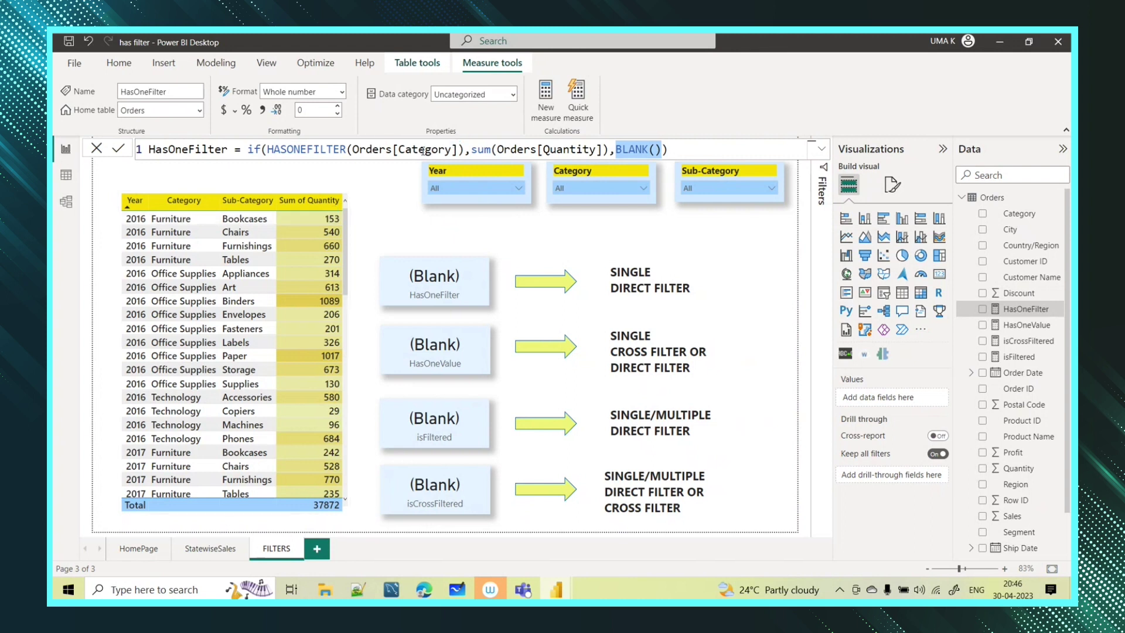
# Step: Review the formulas of the HasOneValue, isCrossFiltered and isFiltered measures in the Orders table
pyautogui.click(990, 324)
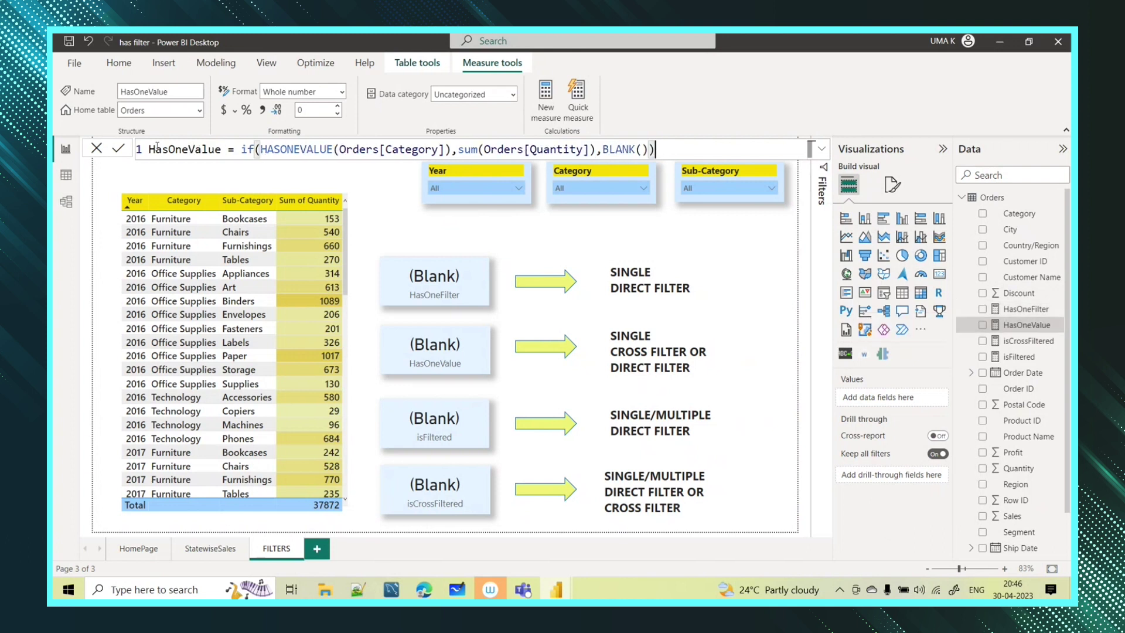
pyautogui.moveTo(225, 149); pyautogui.dragTo(132, 149)
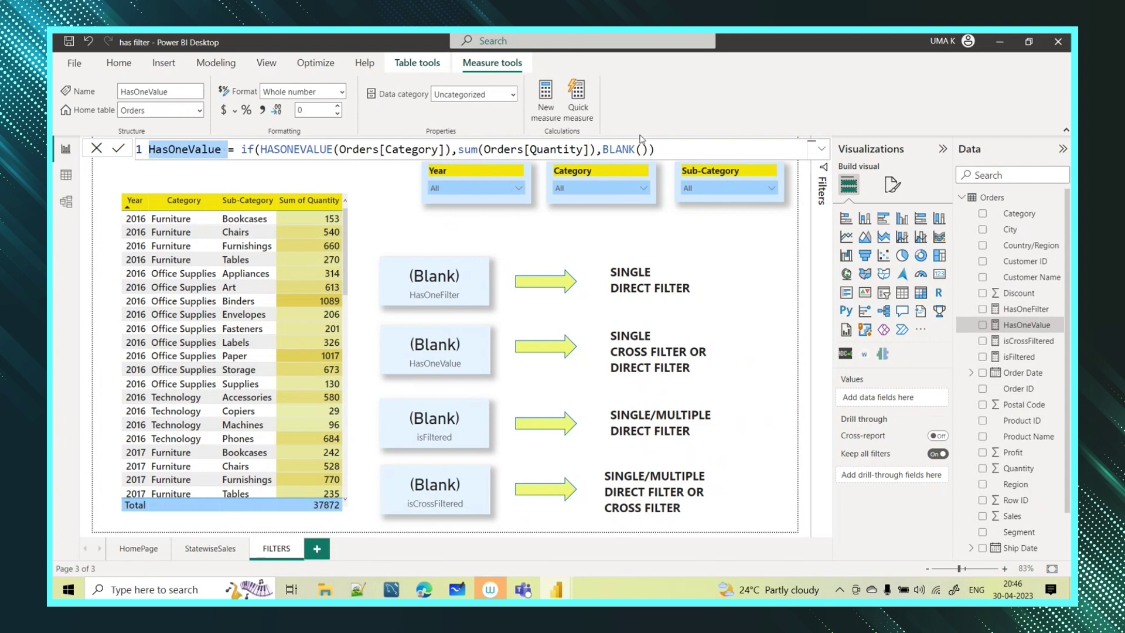
pyautogui.click(1021, 345)
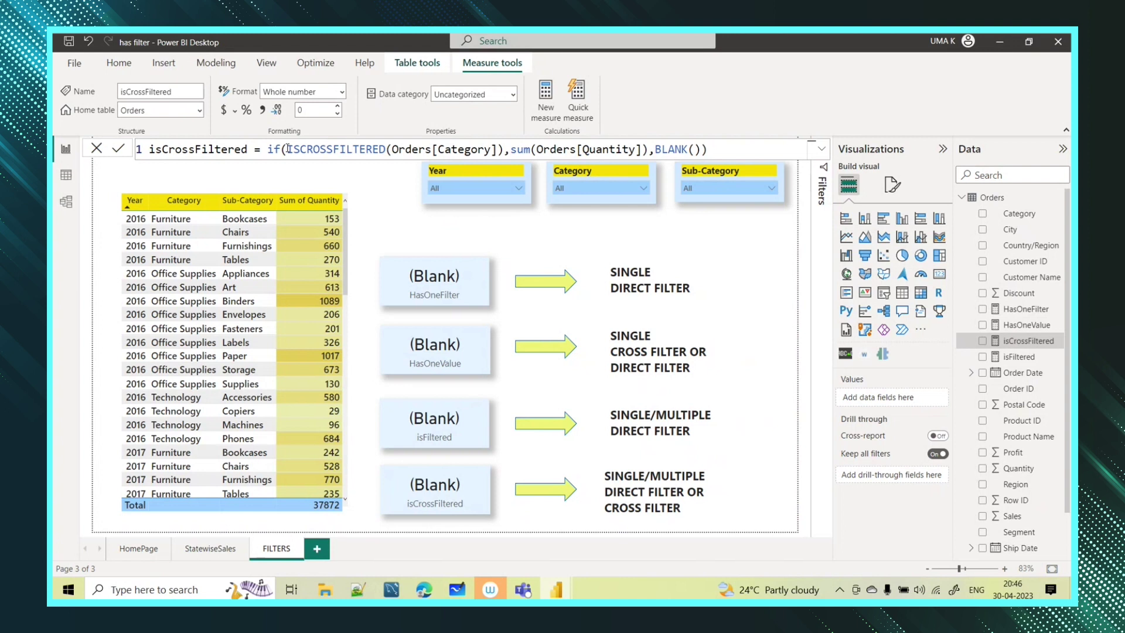
pyautogui.moveTo(287, 148); pyautogui.dragTo(380, 150)
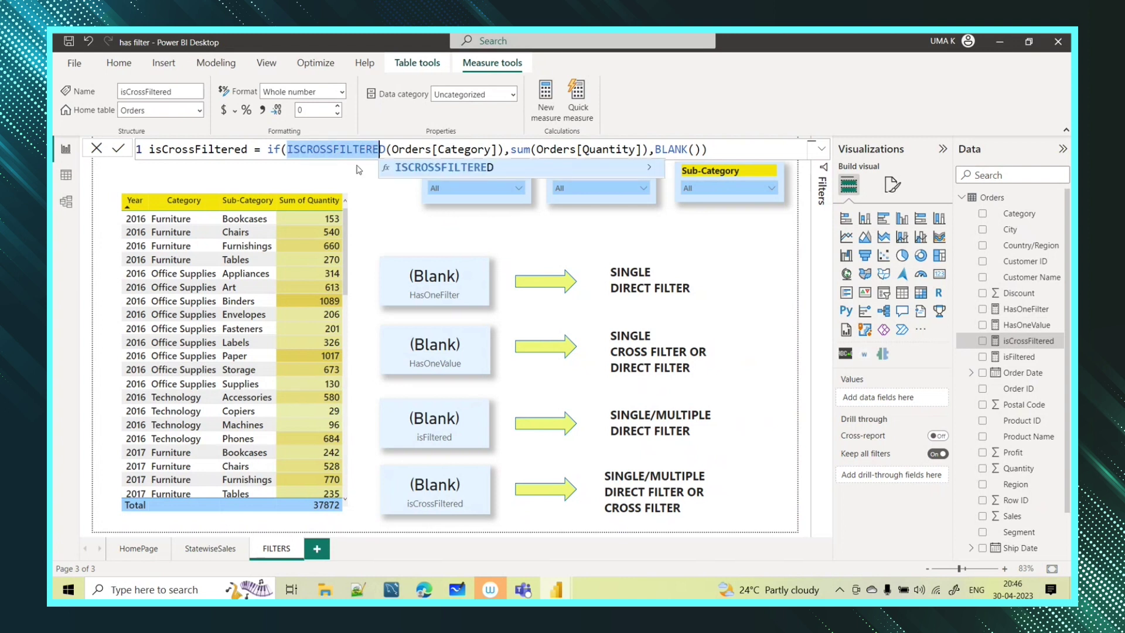
pyautogui.click(326, 176)
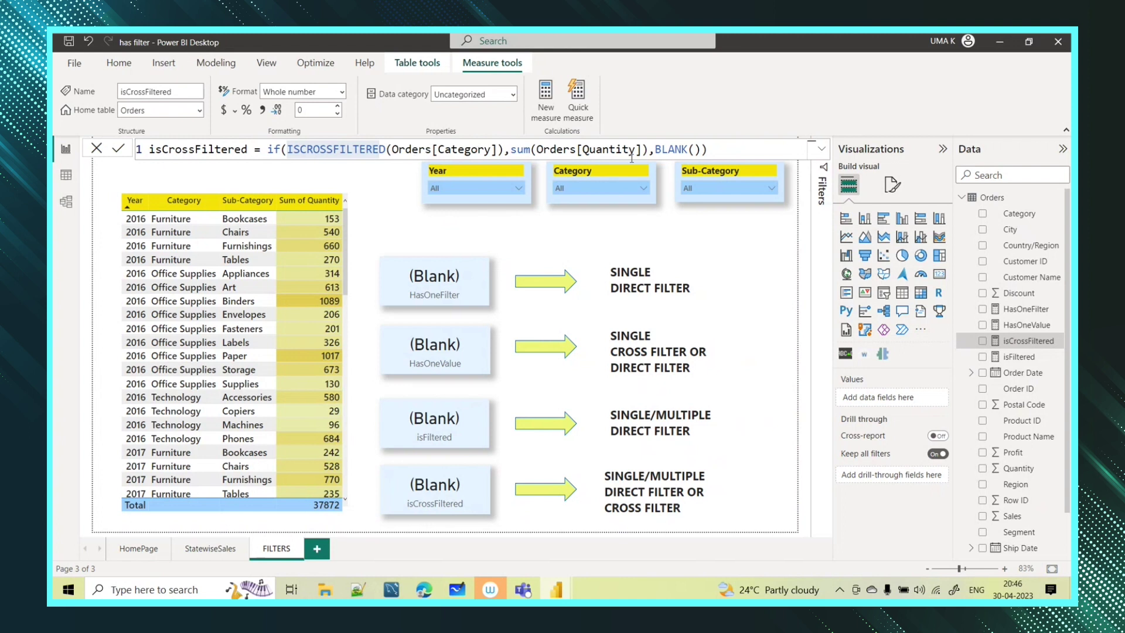
pyautogui.click(1019, 357)
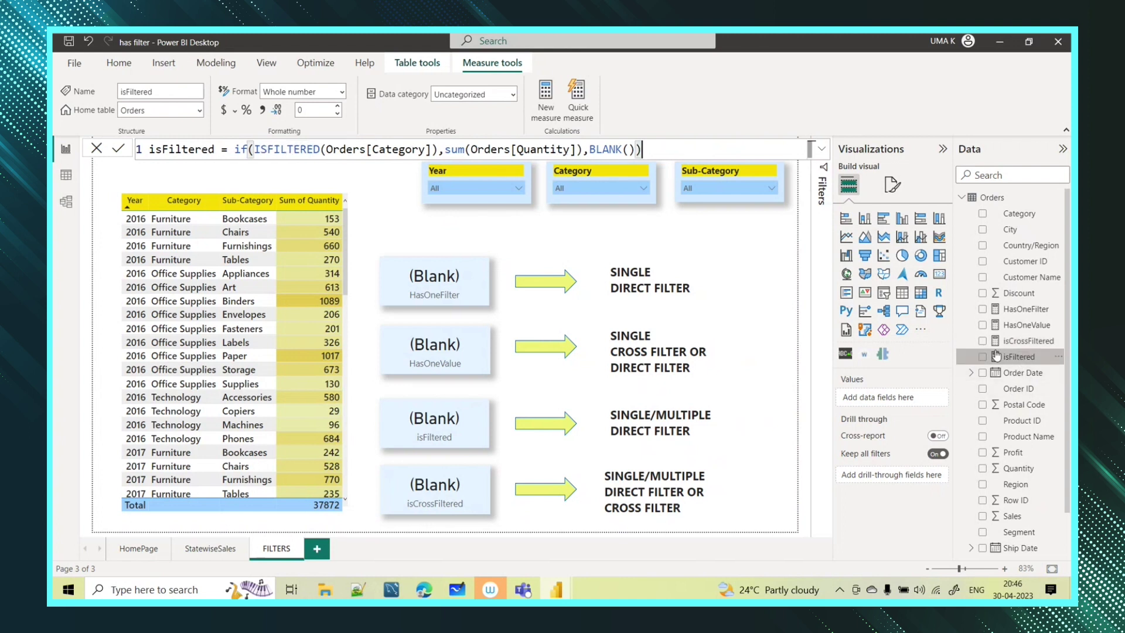
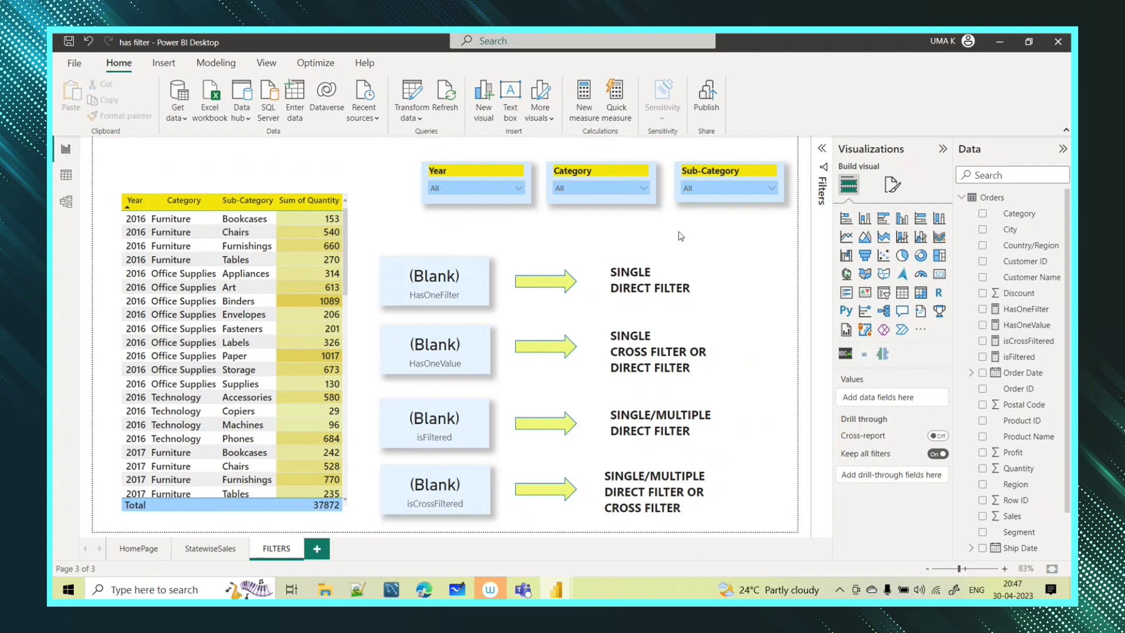
# Step: Recheck the HasOneFilter formula, and filter the page to Furniture with the Category slicer
pyautogui.click(1034, 313)
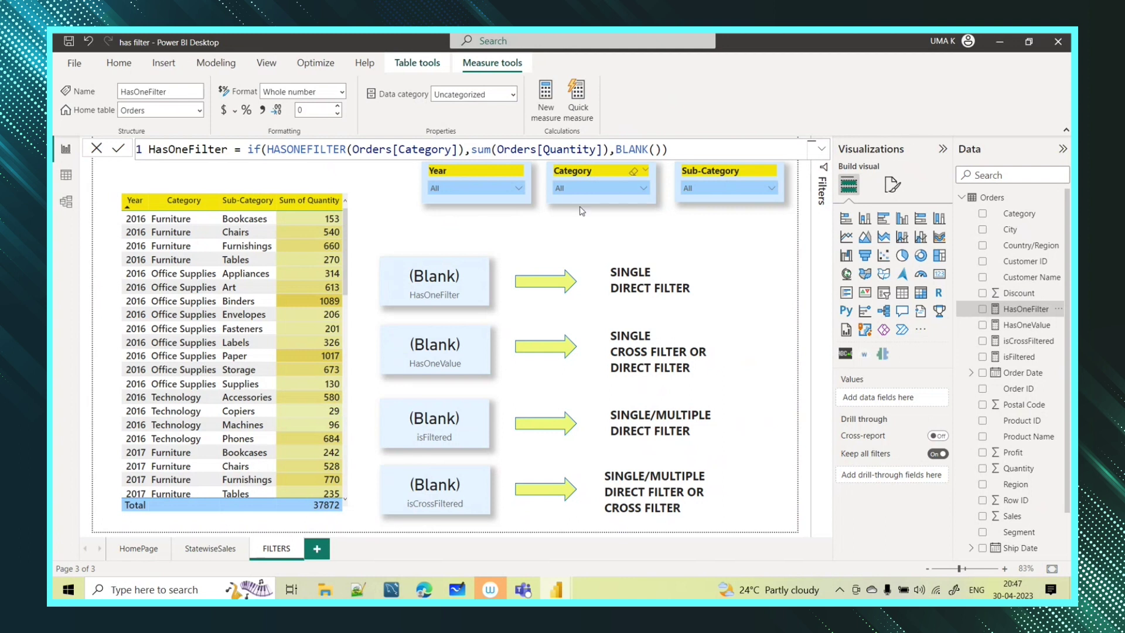
pyautogui.click(665, 246)
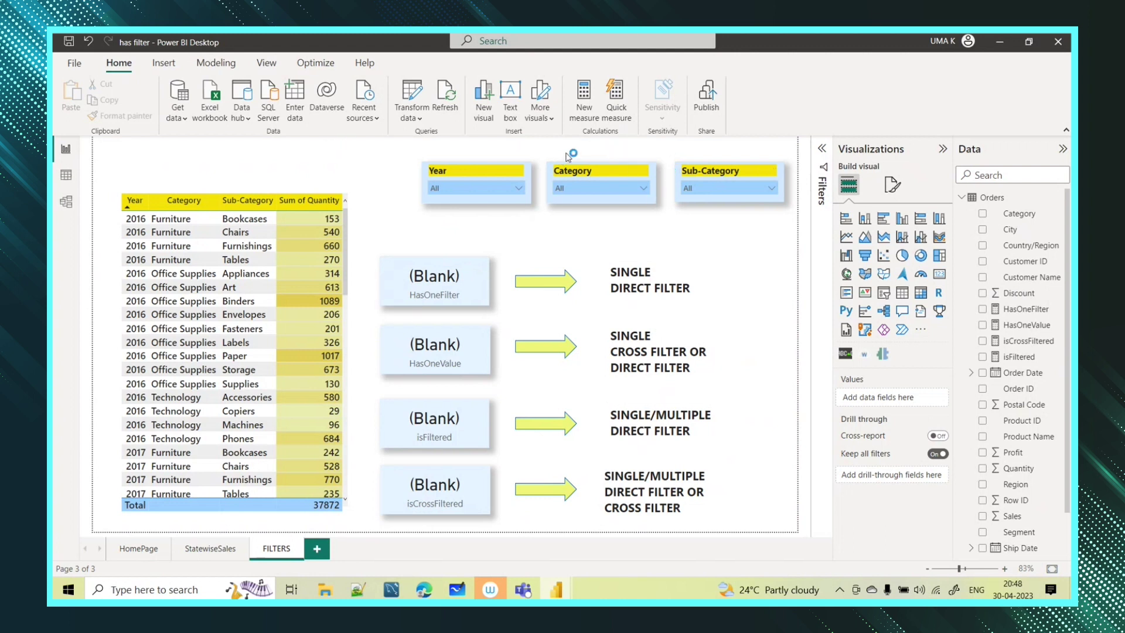
pyautogui.click(642, 189)
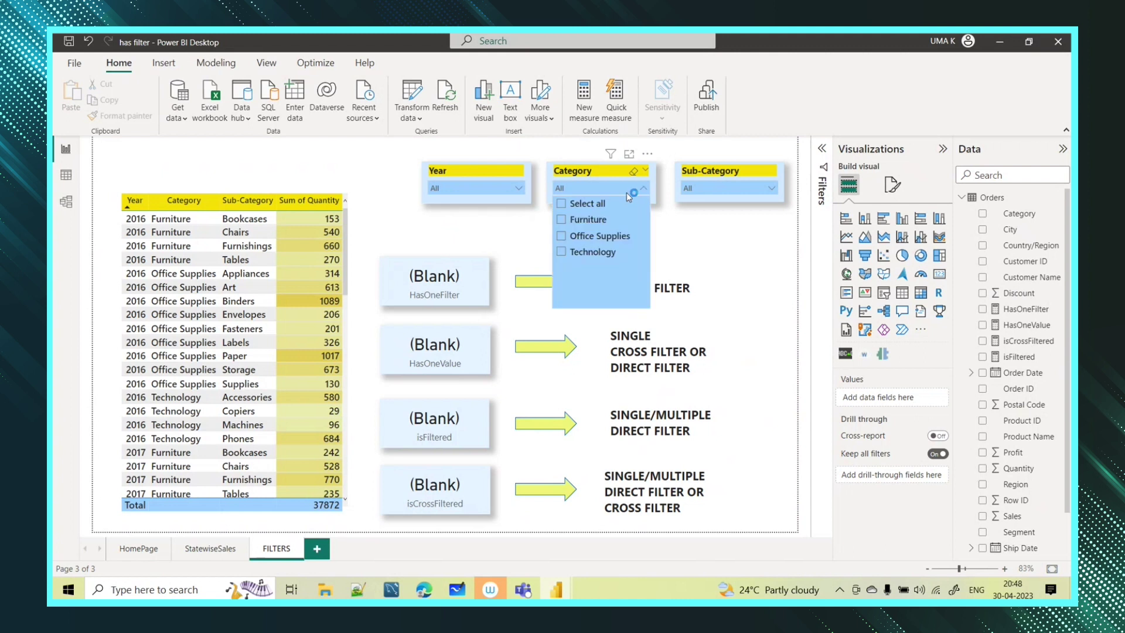
pyautogui.click(554, 220)
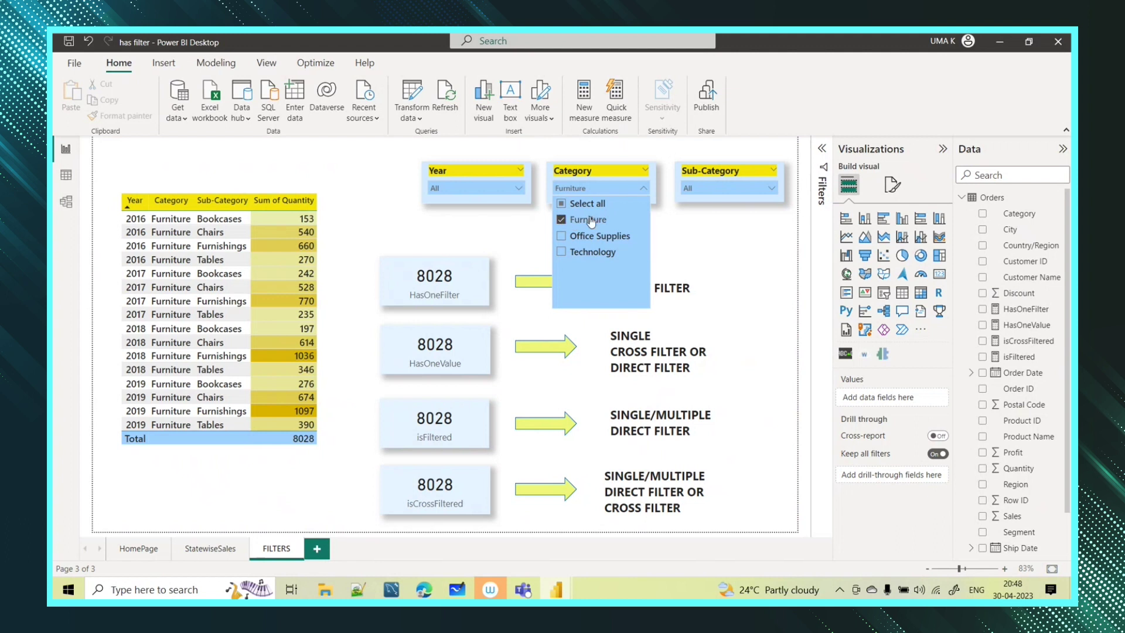
pyautogui.click(387, 218)
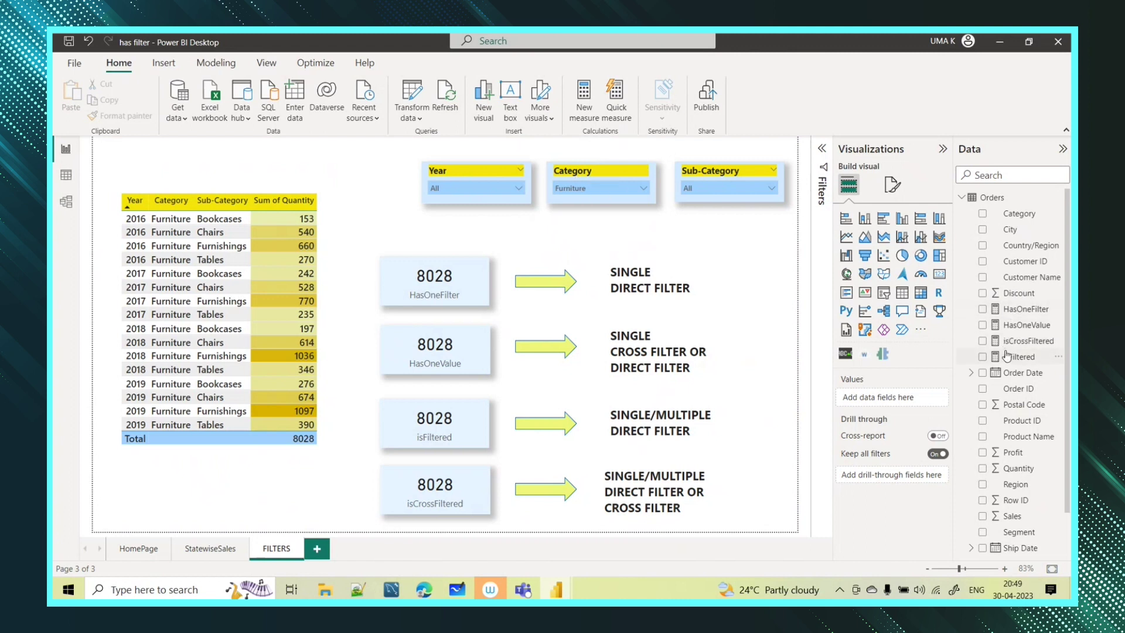
# Step: Compare the HasOneFilter formula and the four measure cards with the single selection in the Category slicer
pyautogui.click(1026, 309)
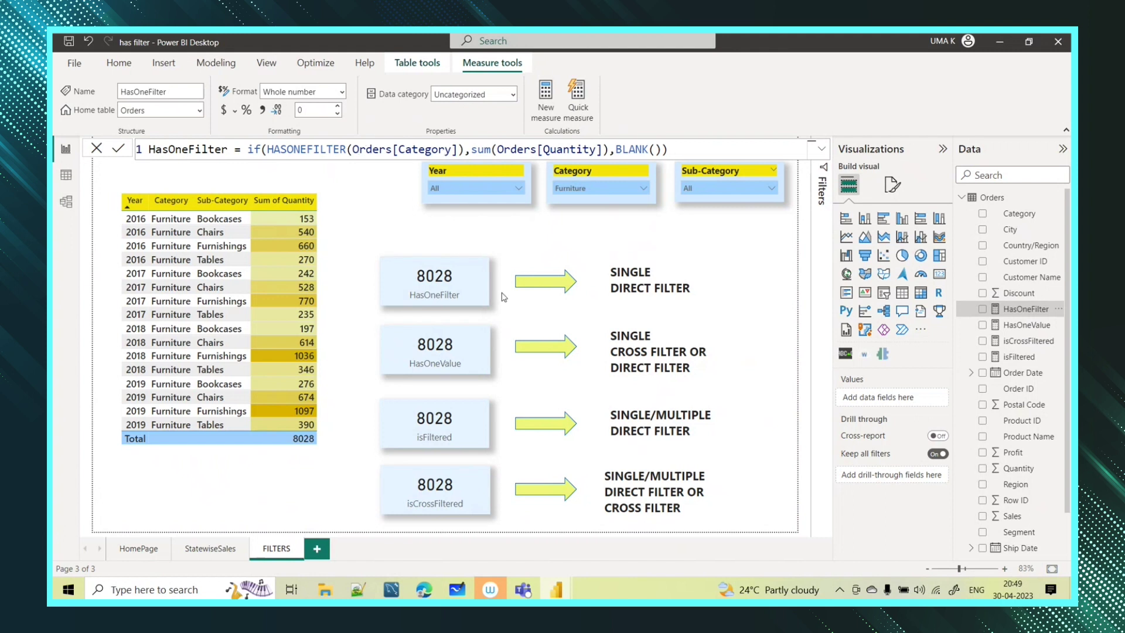
pyautogui.click(595, 202)
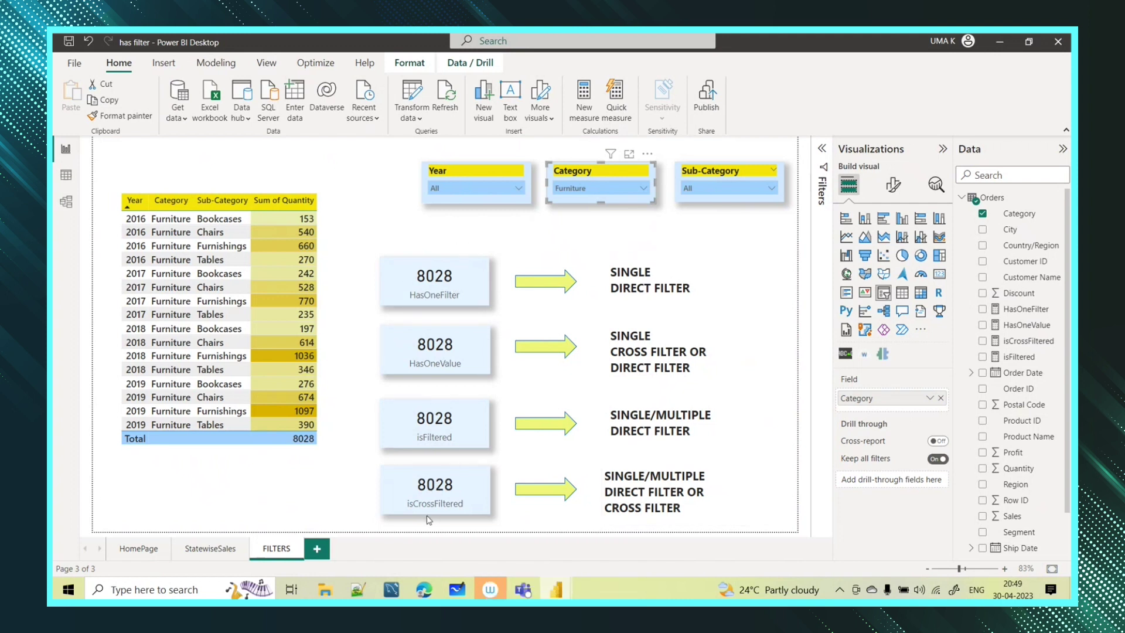
pyautogui.click(585, 191)
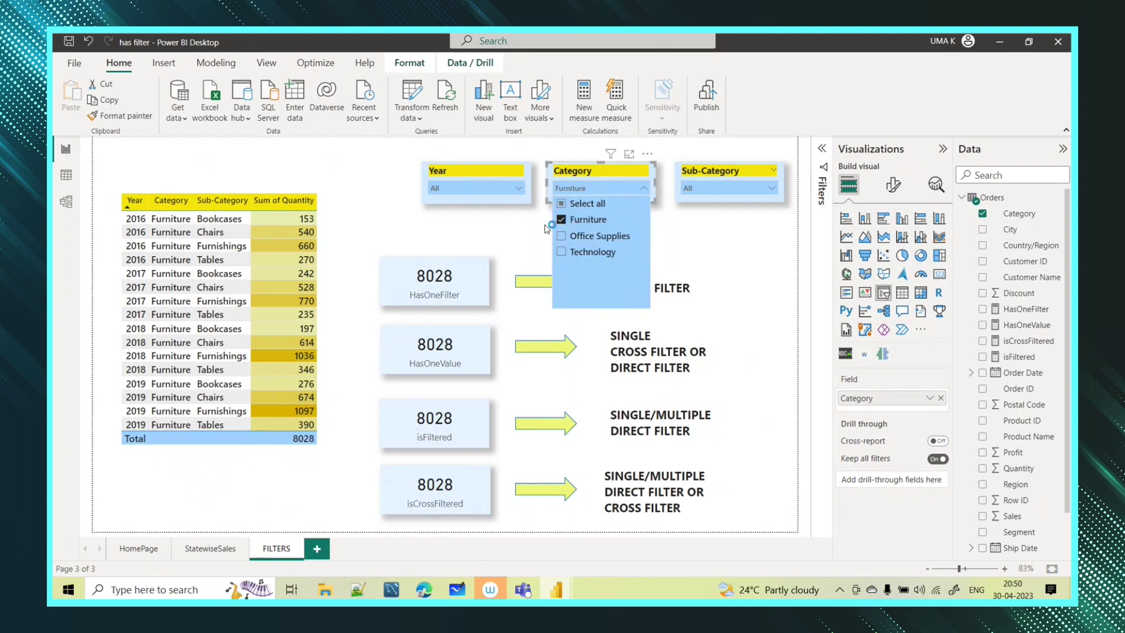
pyautogui.click(508, 234)
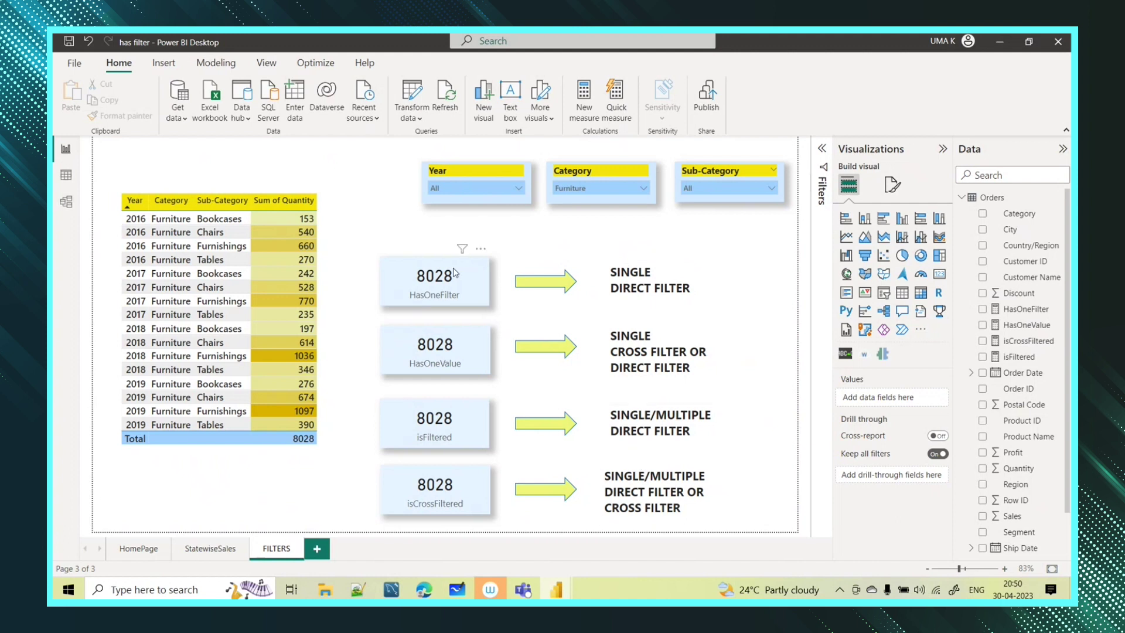
# Step: Add Office Supplies to the Furniture selection in the Category slicer
pyautogui.click(589, 191)
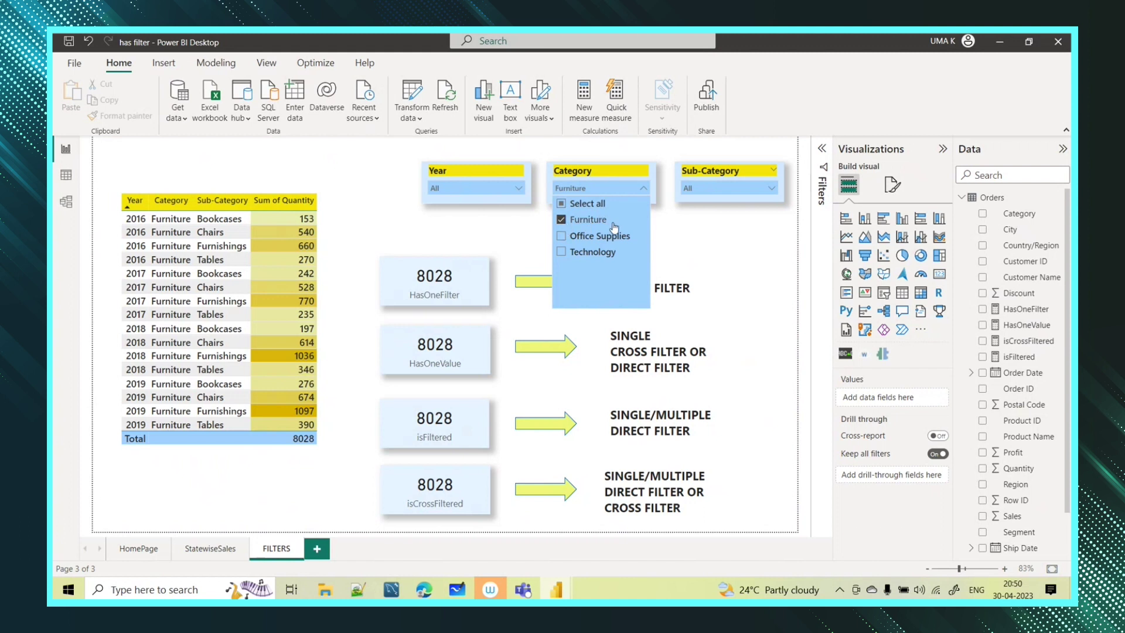
pyautogui.click(561, 238)
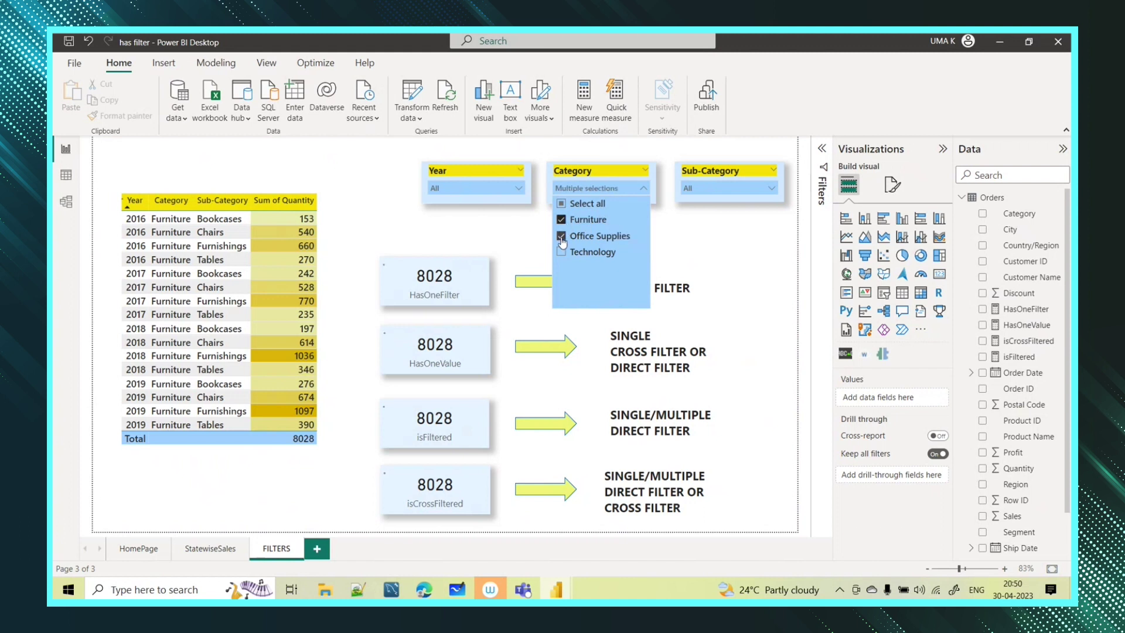
pyautogui.click(517, 233)
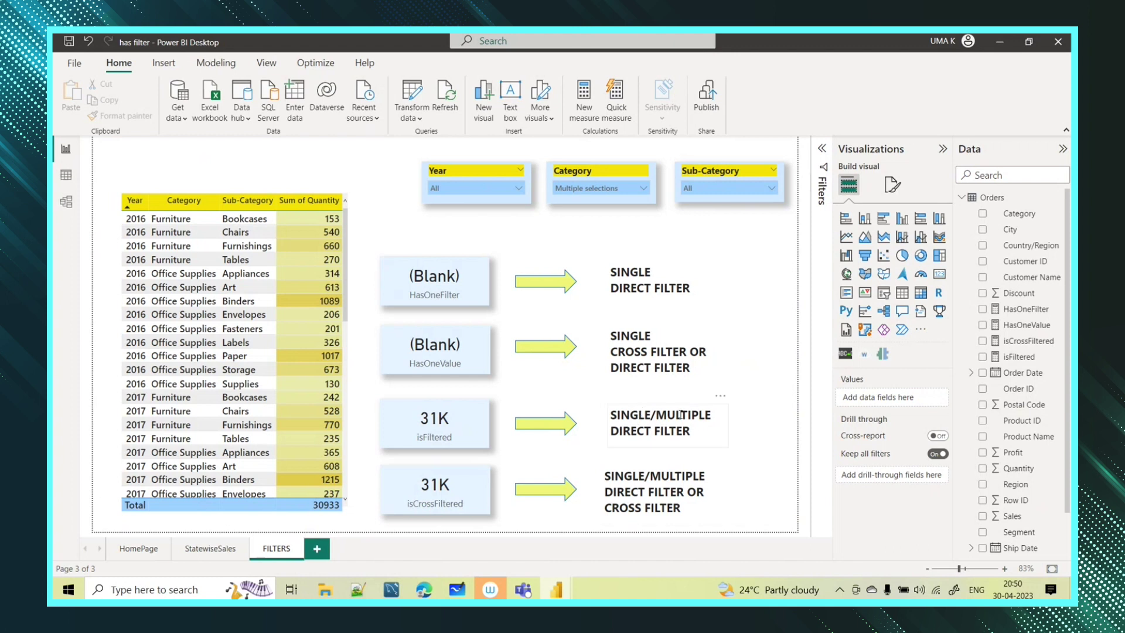
# Step: Check the multiple selections in the Category slicer against the values on the four measure cards
pyautogui.click(645, 194)
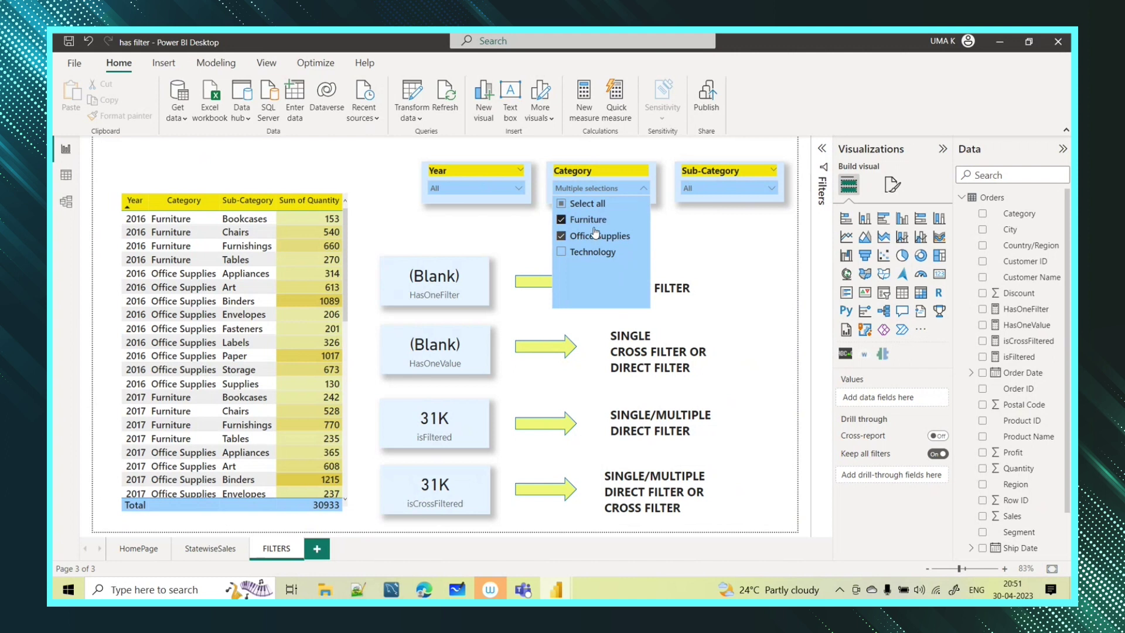
pyautogui.moveTo(477, 253)
pyautogui.click(525, 231)
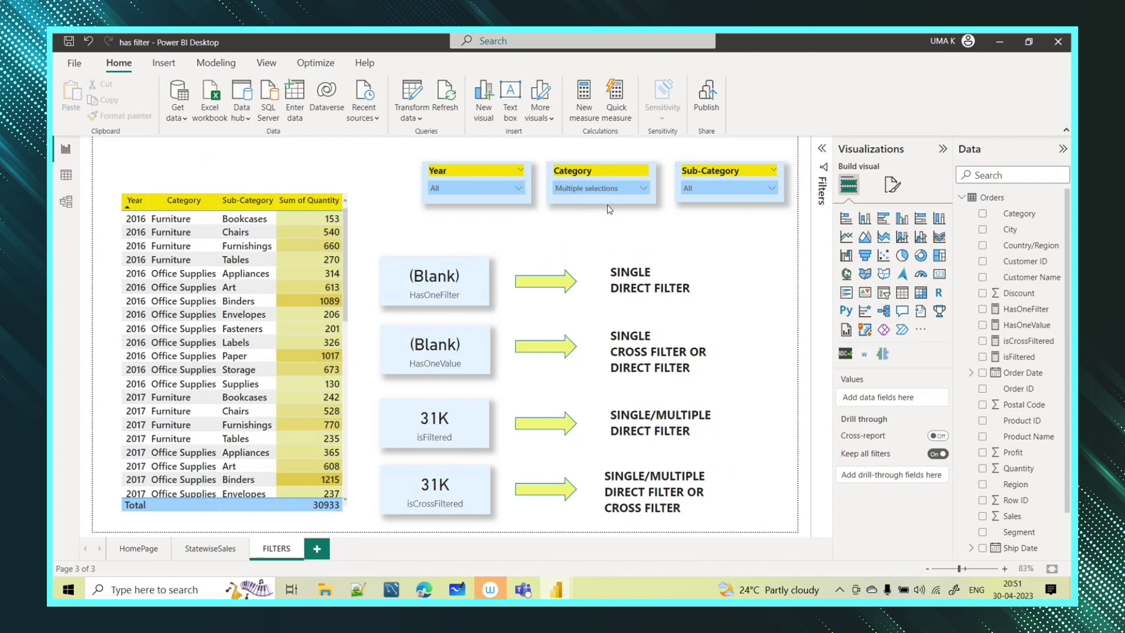
pyautogui.click(644, 188)
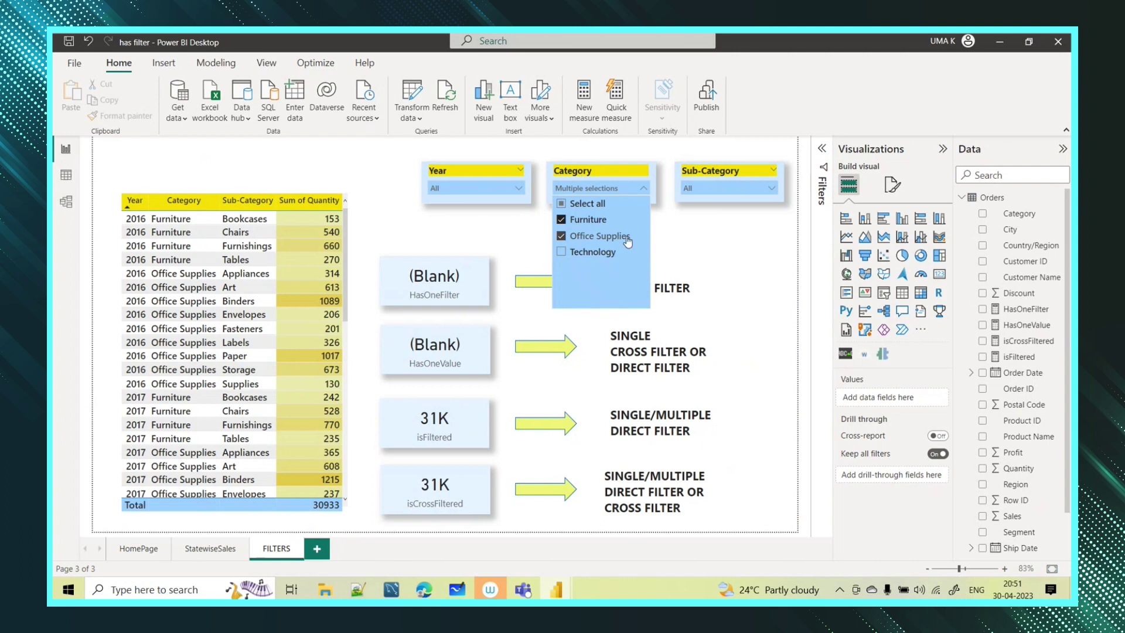
pyautogui.click(669, 232)
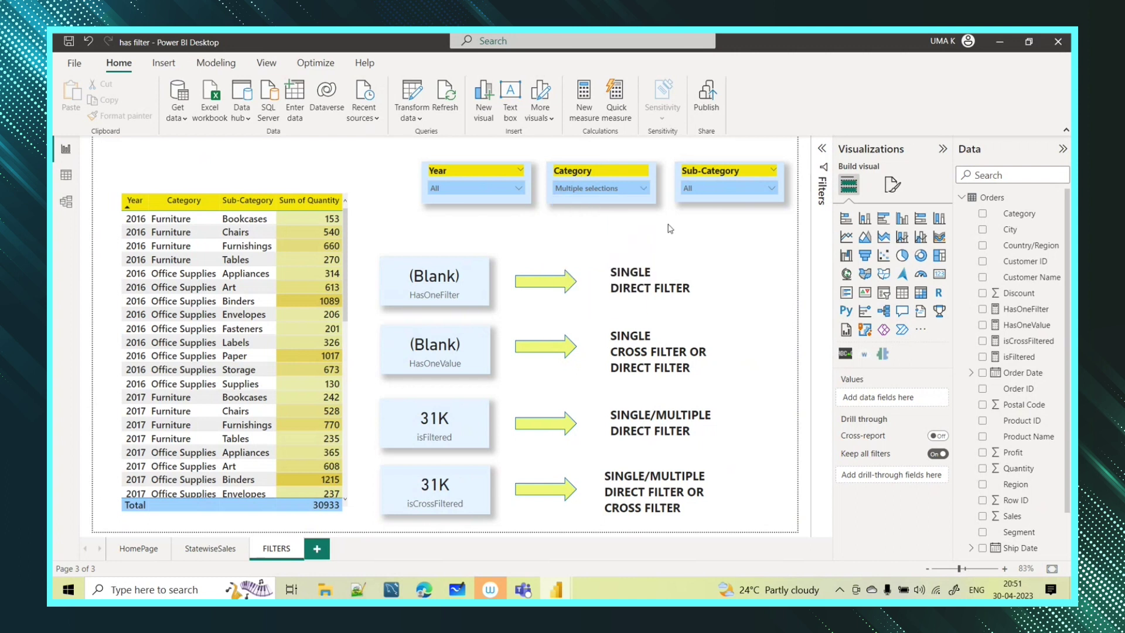
# Step: Clear the Category slicer's selections and filter the page to Accessories with the Sub-Category slicer
pyautogui.click(711, 187)
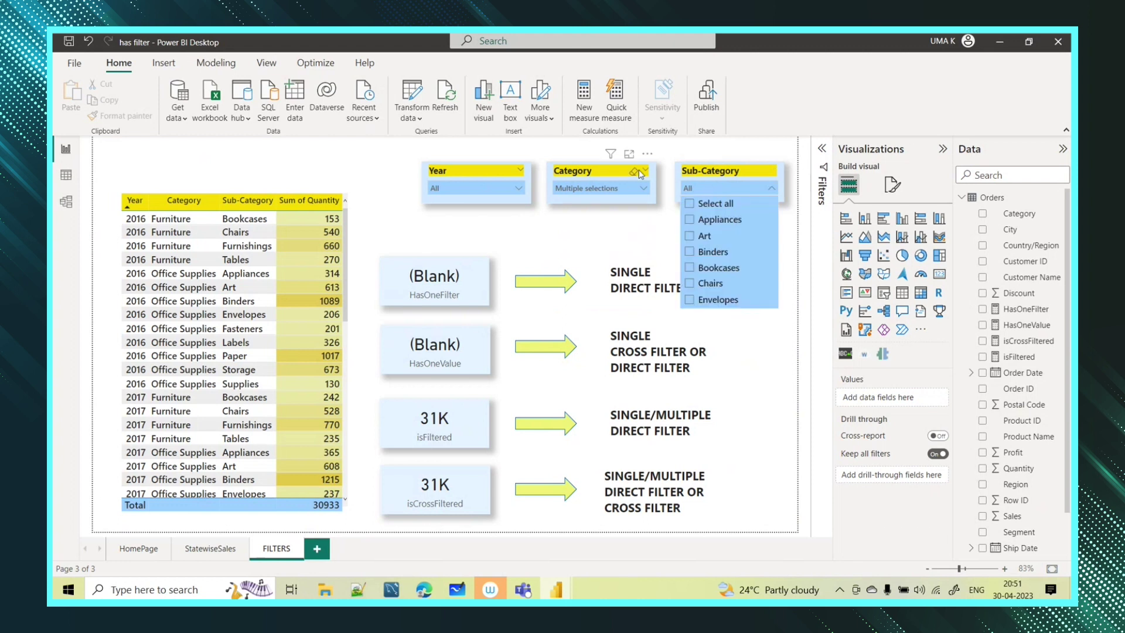
pyautogui.click(634, 175)
pyautogui.click(633, 175)
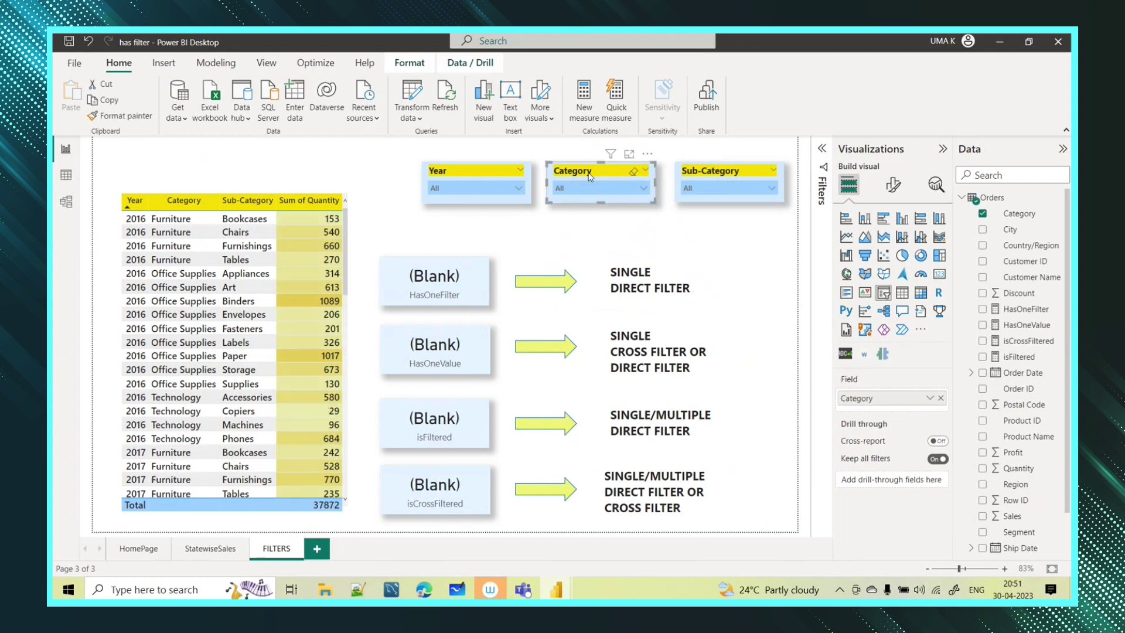
pyautogui.click(708, 189)
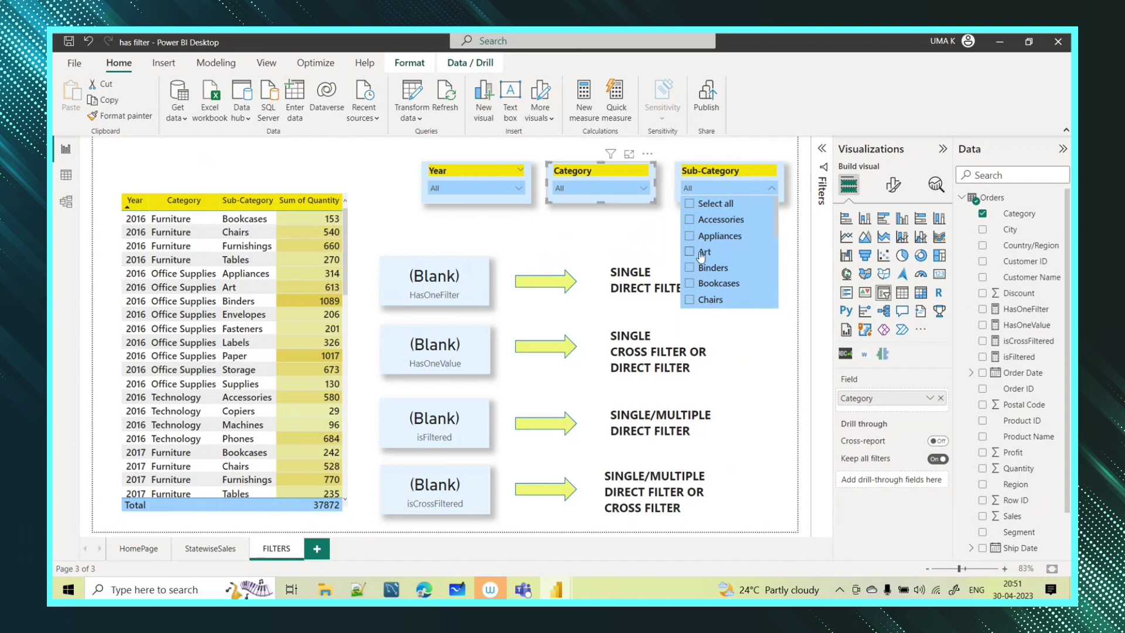
pyautogui.click(690, 221)
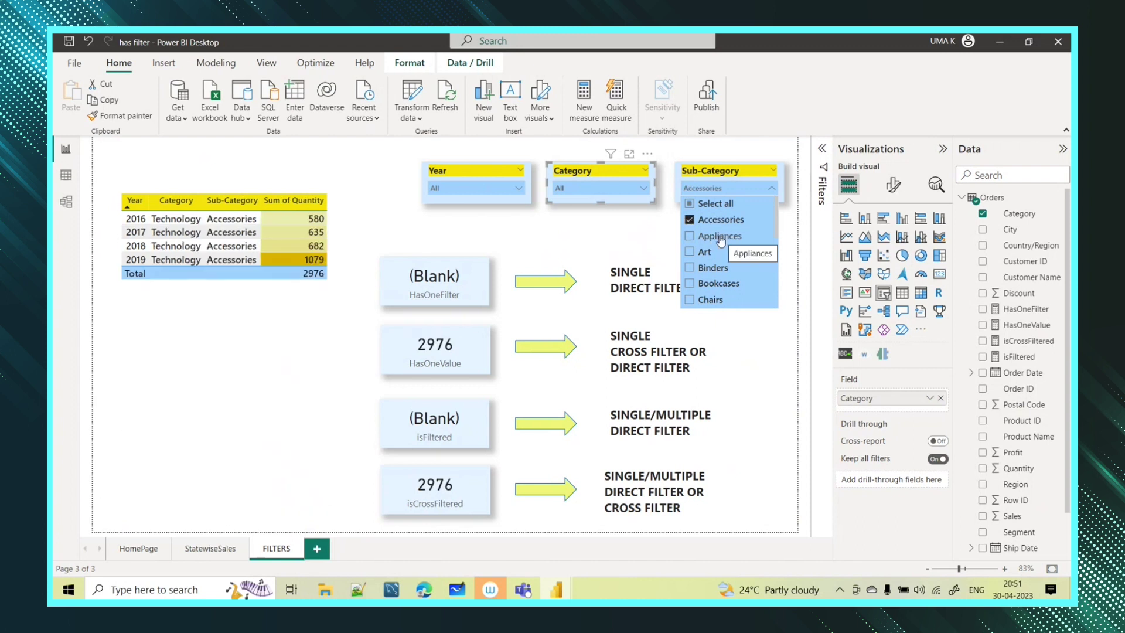
# Step: Filter the page to 2018 with the Year slicer and clear that year selection again
pyautogui.click(472, 188)
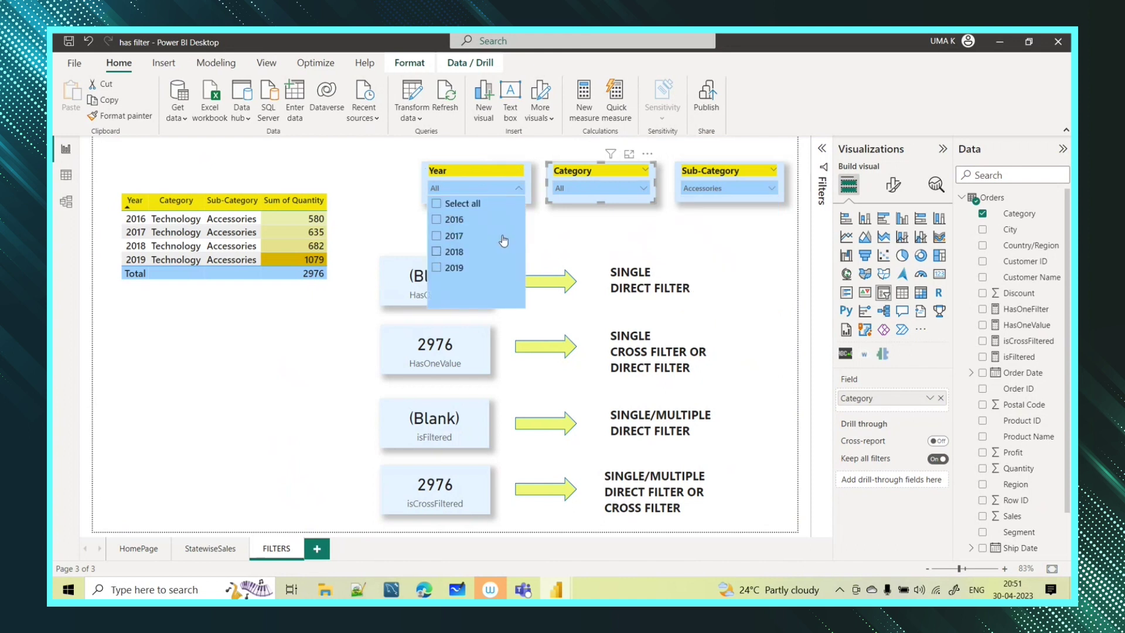
pyautogui.click(495, 252)
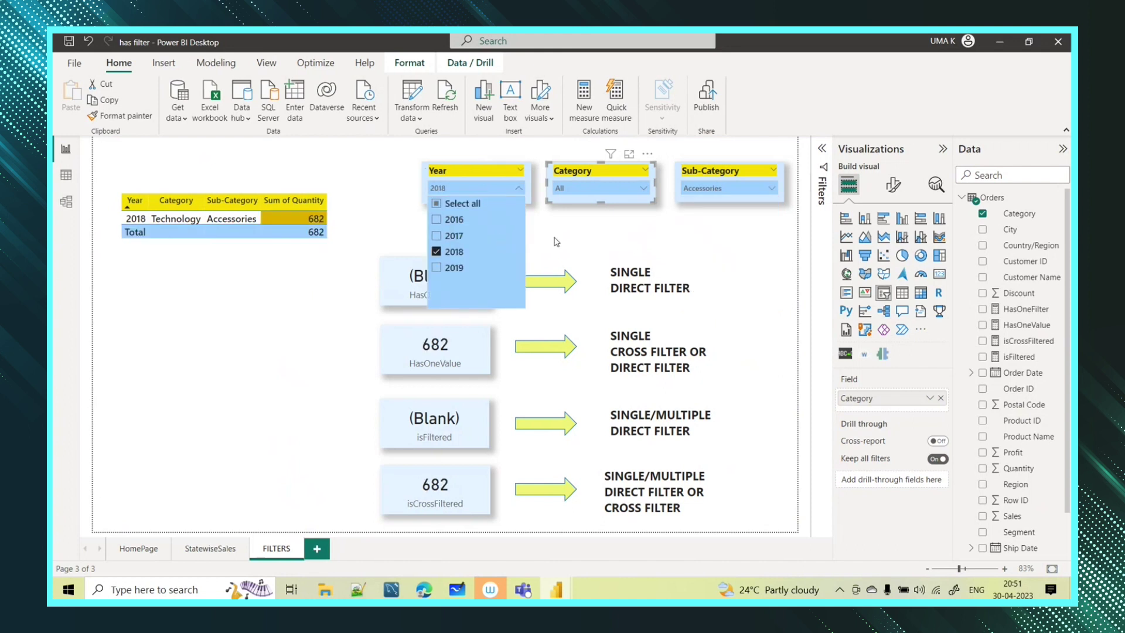
pyautogui.click(745, 236)
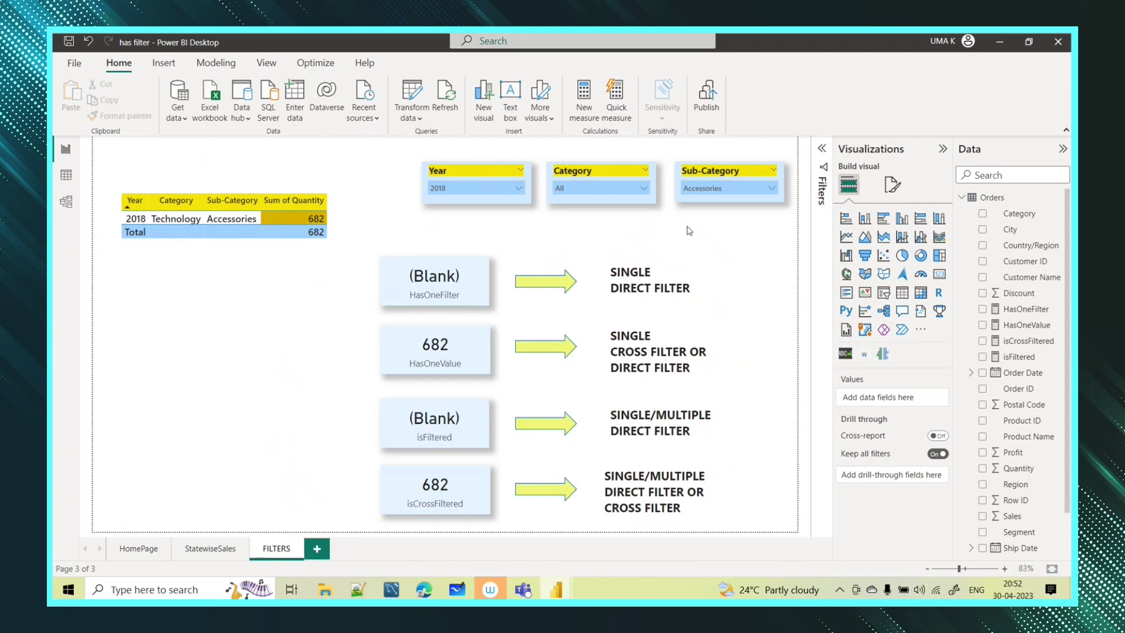
pyautogui.click(509, 172)
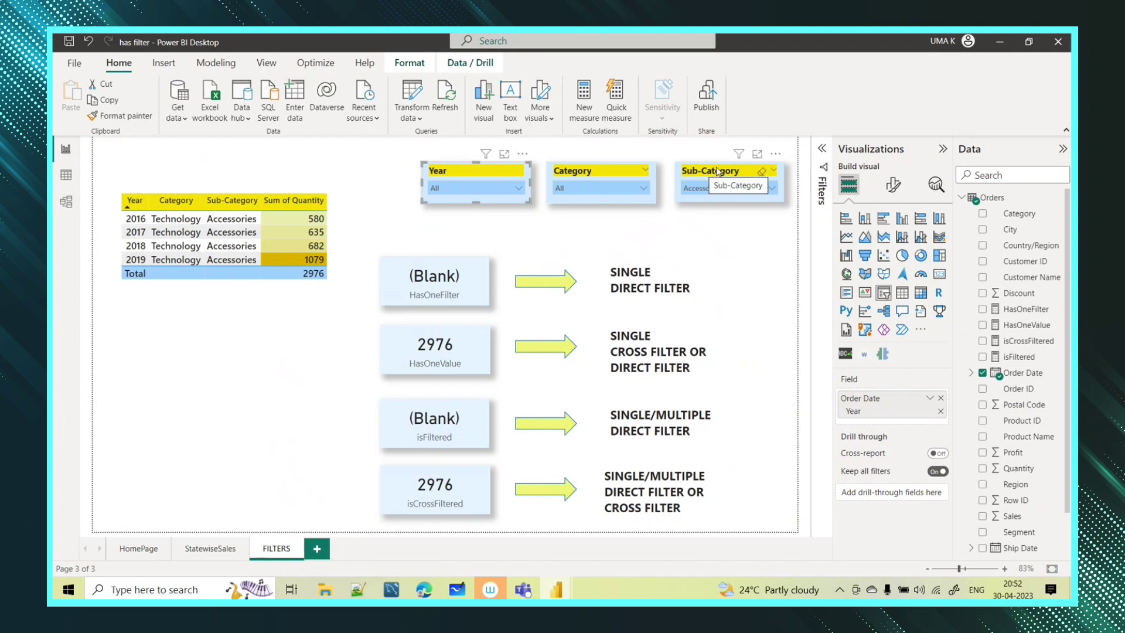
# Step: Open the HasOneFilter measure's formula and check which column it tests against the current Sub-Category selection
pyautogui.click(1025, 308)
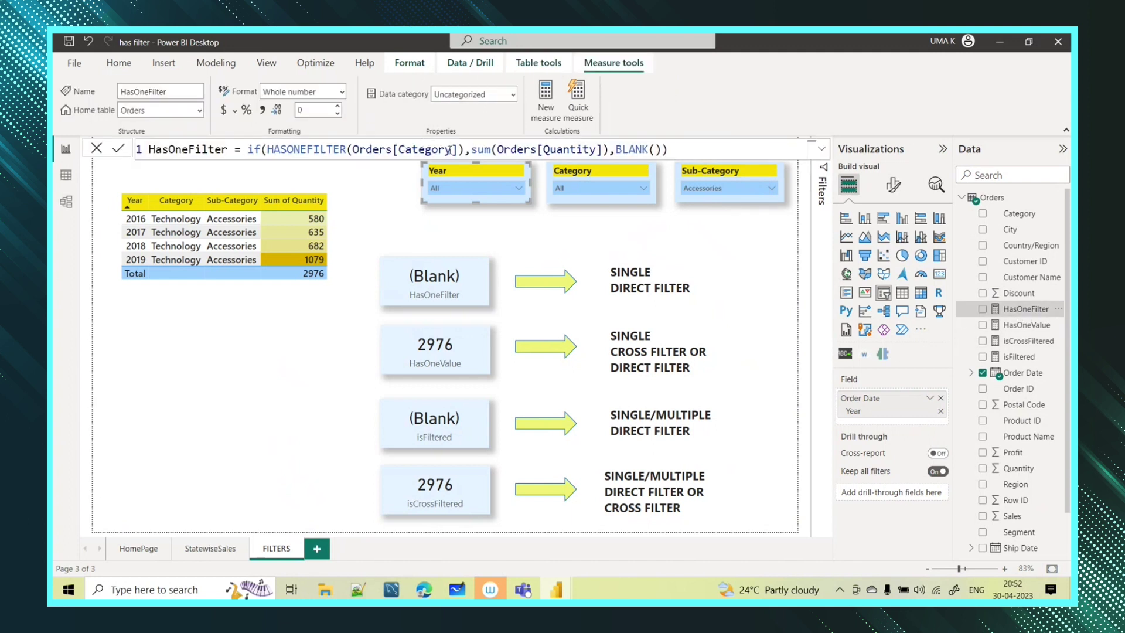
pyautogui.click(737, 230)
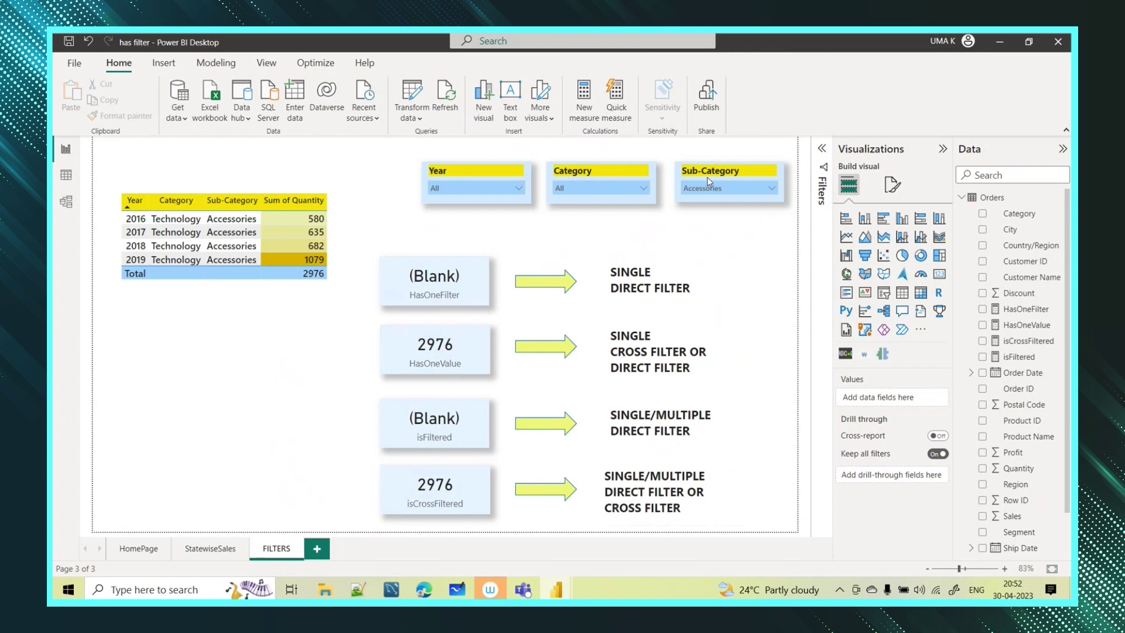
# Step: Filter the page to 2017 with the Year slicer and replace that selection with 2018
pyautogui.click(478, 186)
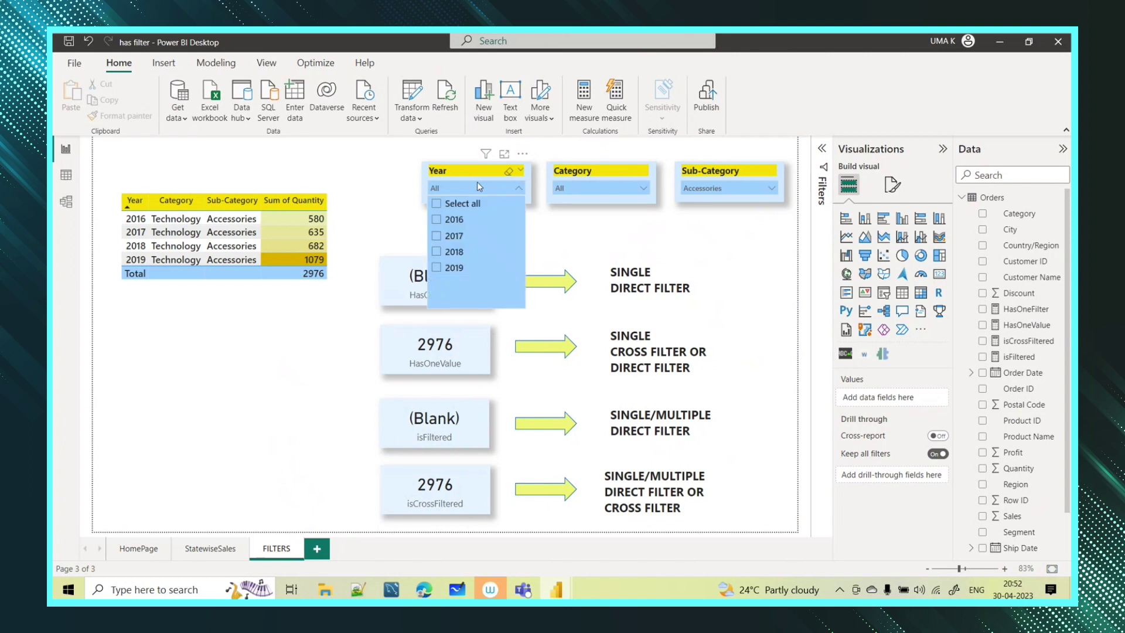
pyautogui.click(437, 236)
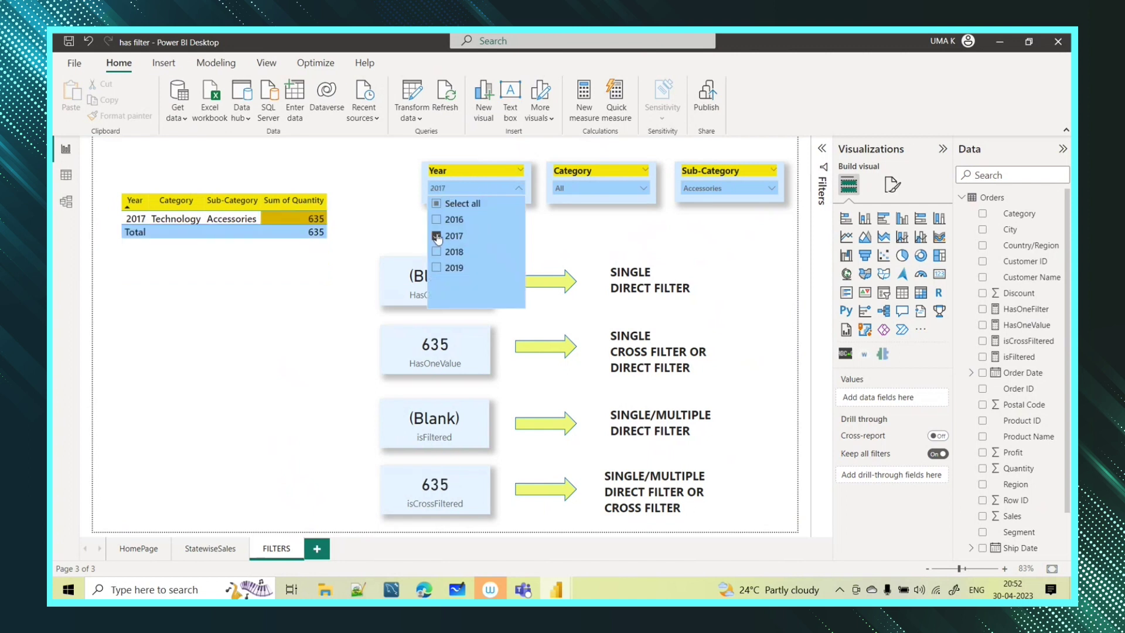
pyautogui.click(437, 236)
pyautogui.click(437, 253)
pyautogui.click(277, 384)
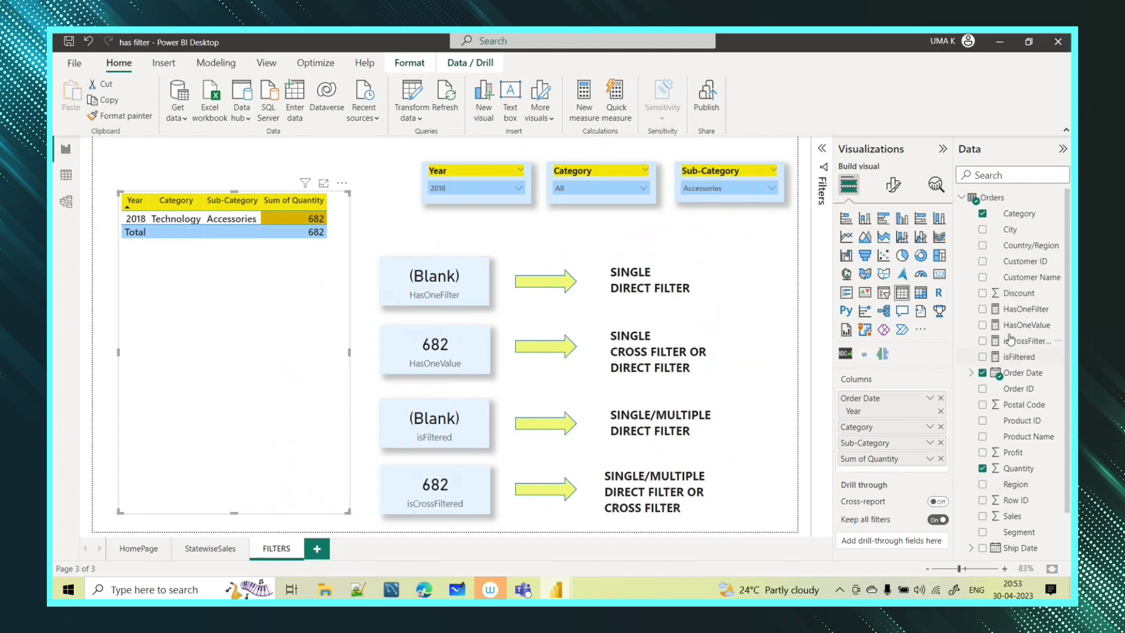
# Step: Examine the HasOneFilter formula part by part: the HASONEFILTER condition on Category, the sum of Quantity and the BLANK alternative
pyautogui.click(1014, 309)
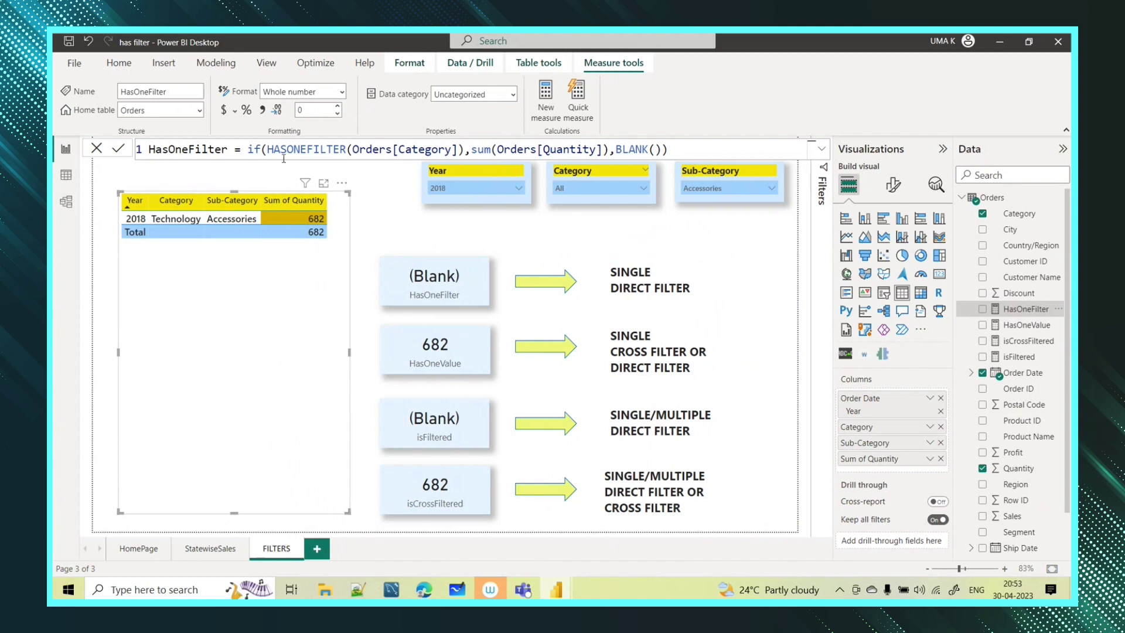
pyautogui.moveTo(463, 150); pyautogui.dragTo(268, 149)
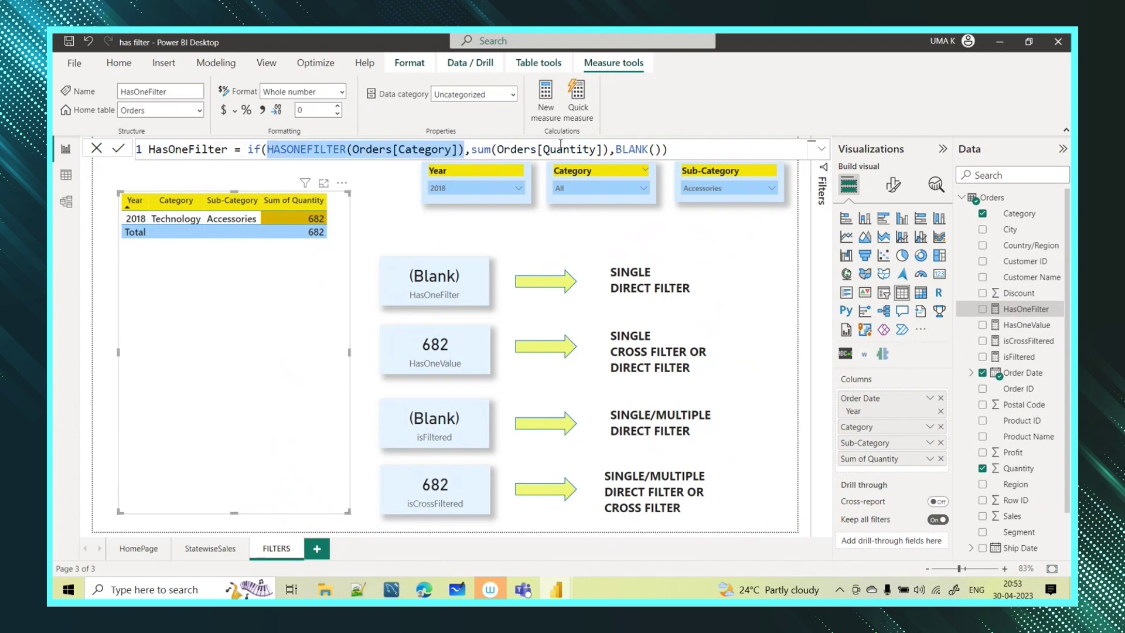
pyautogui.moveTo(609, 150); pyautogui.dragTo(475, 149)
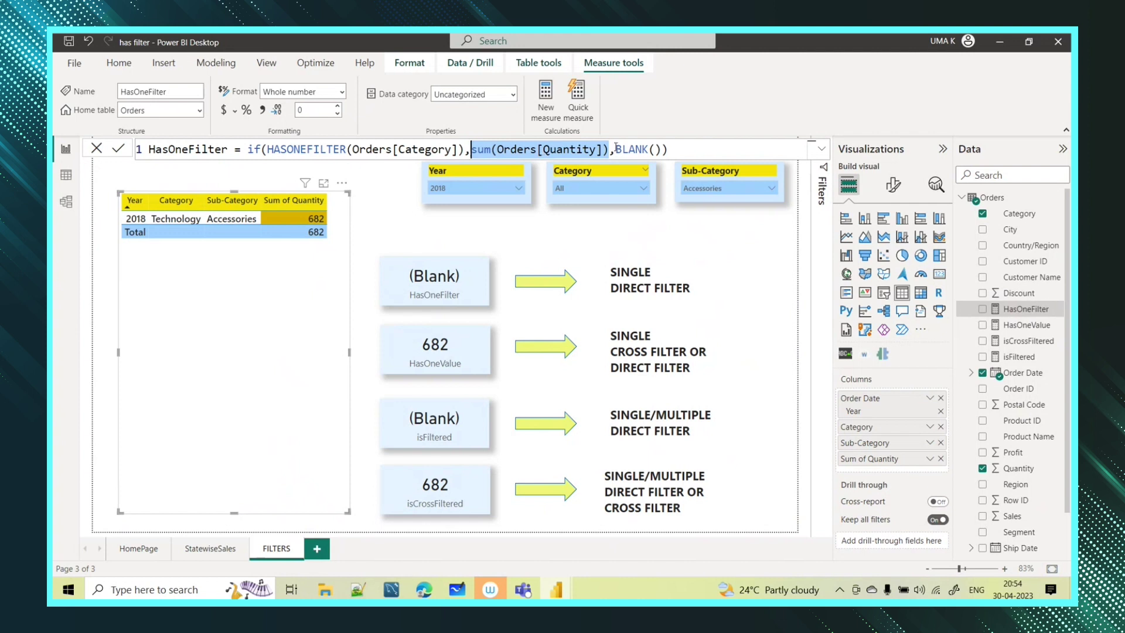
pyautogui.moveTo(615, 149); pyautogui.dragTo(662, 149)
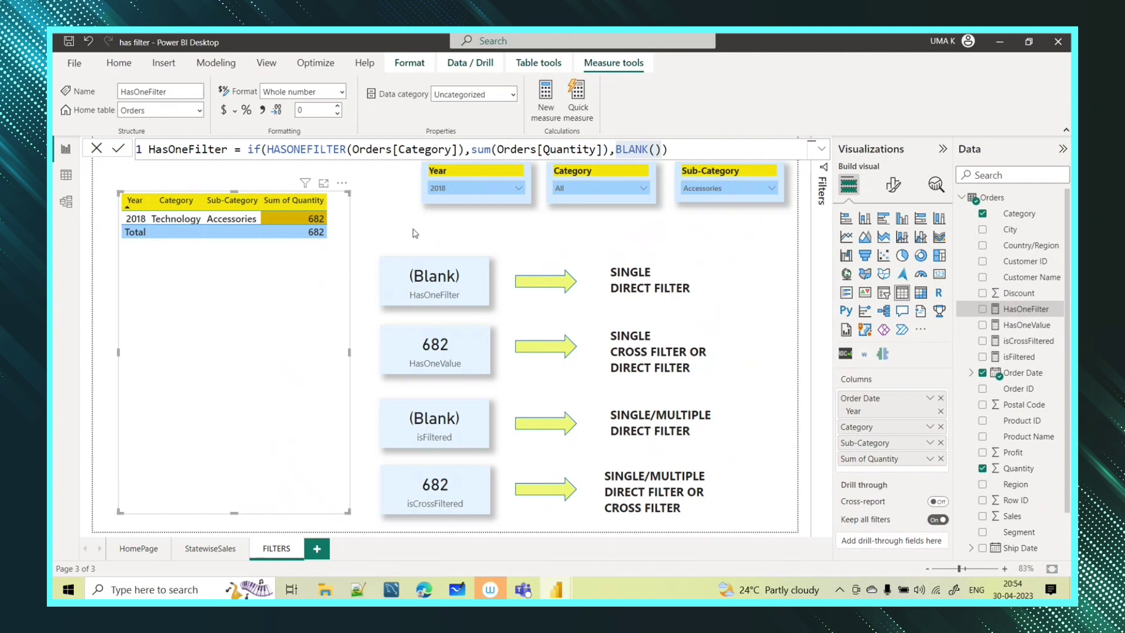
pyautogui.click(393, 221)
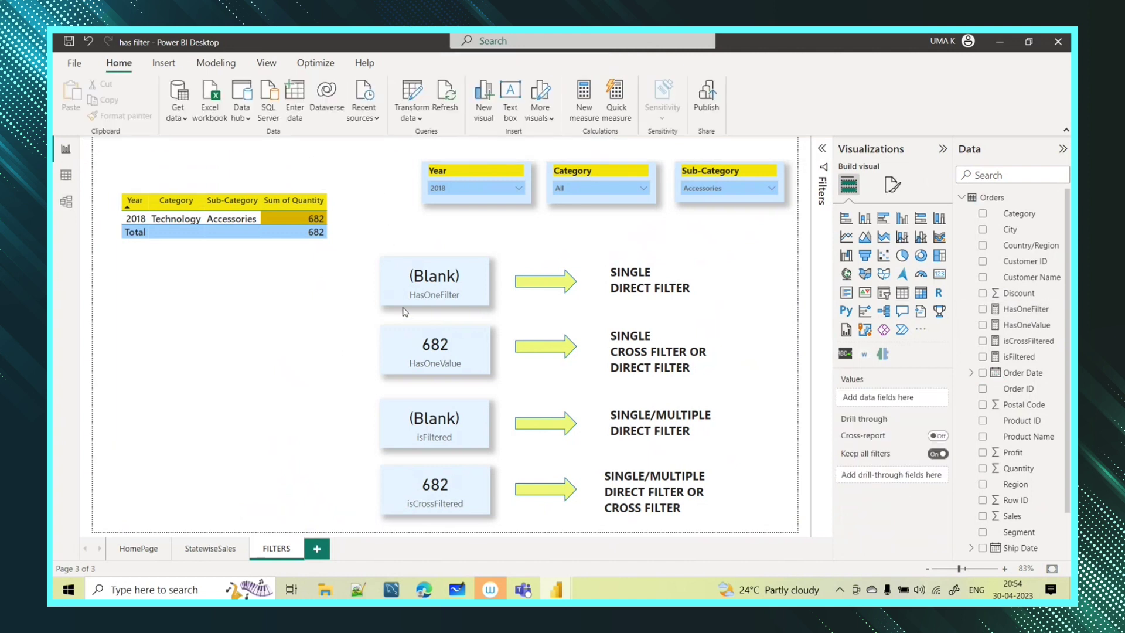